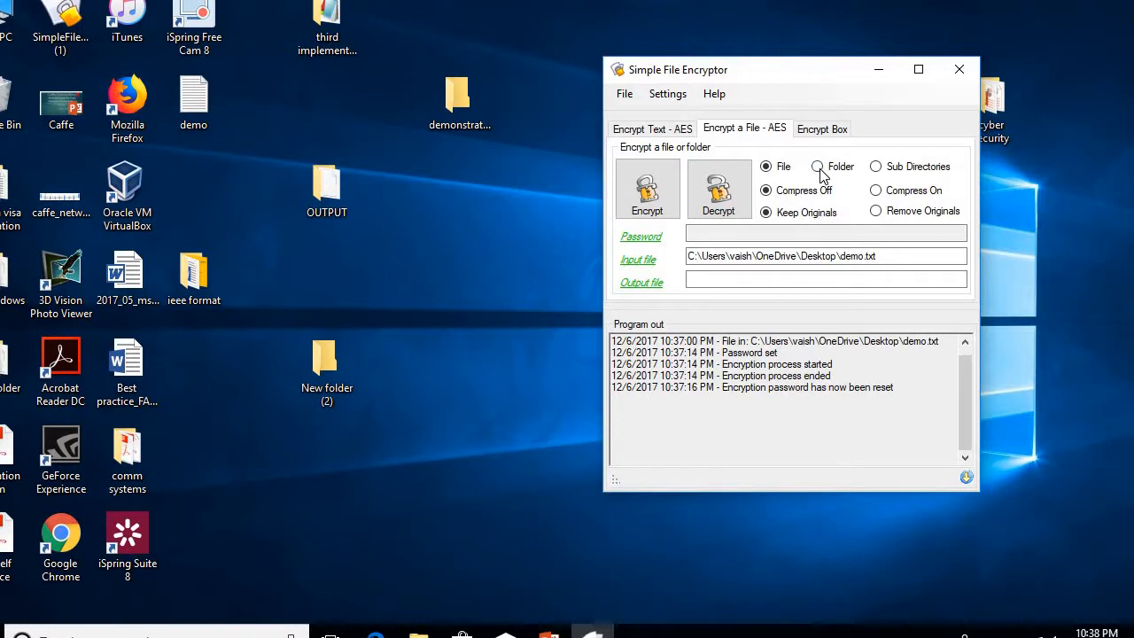
# Step: Choose Folder mode with Remove Originals, and copy the demo file into the desktop demonstration folder
pyautogui.click(818, 167)
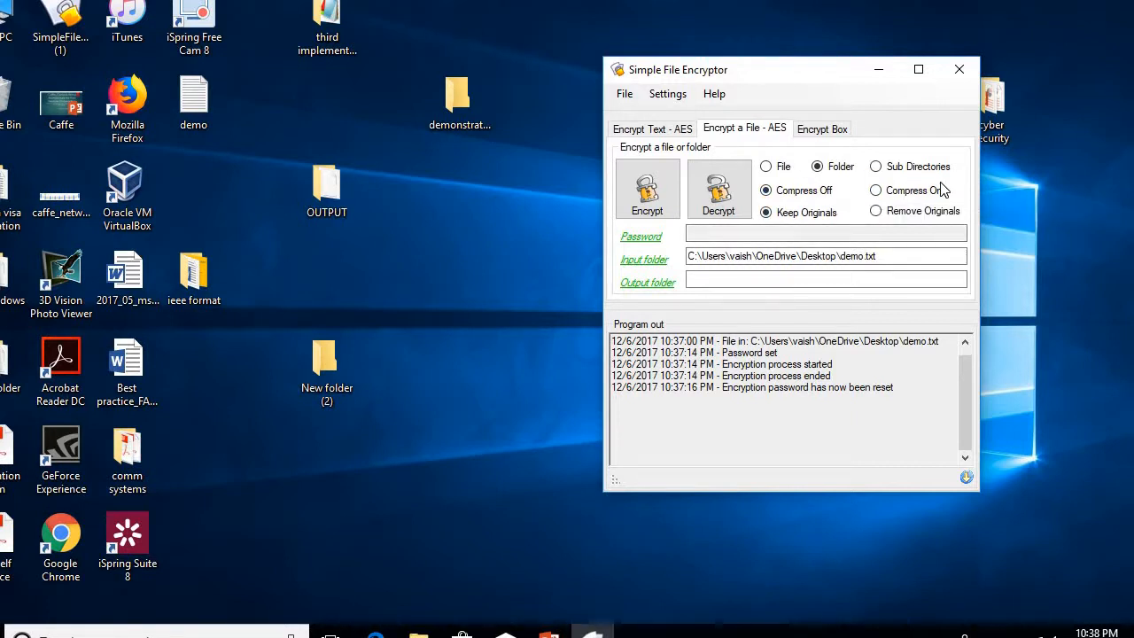
pyautogui.click(876, 211)
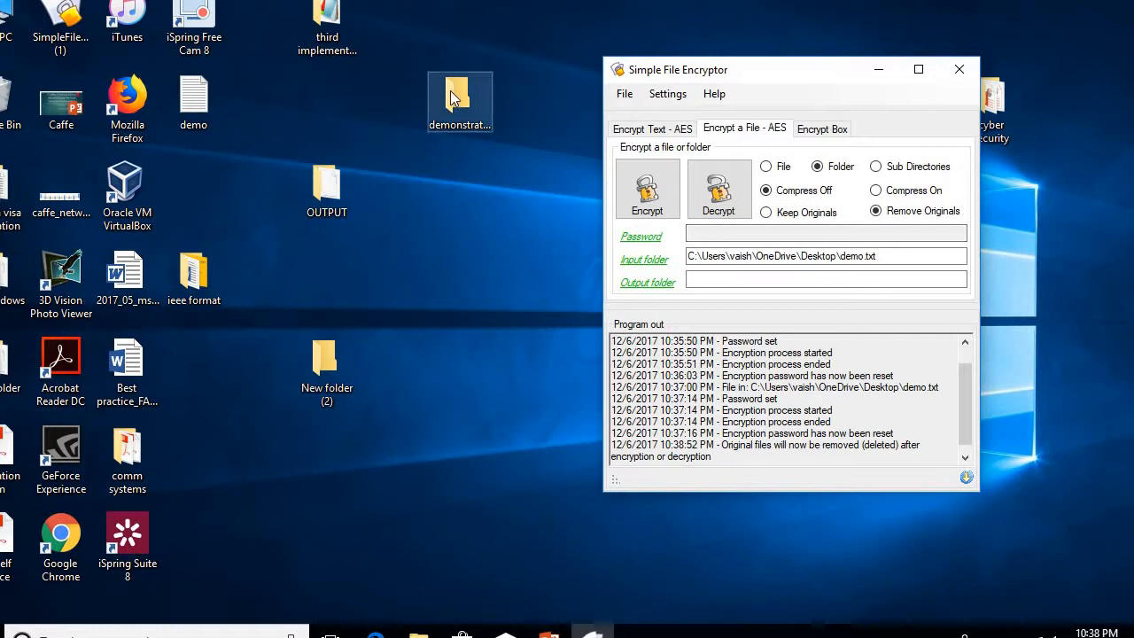
pyautogui.doubleClick(451, 90)
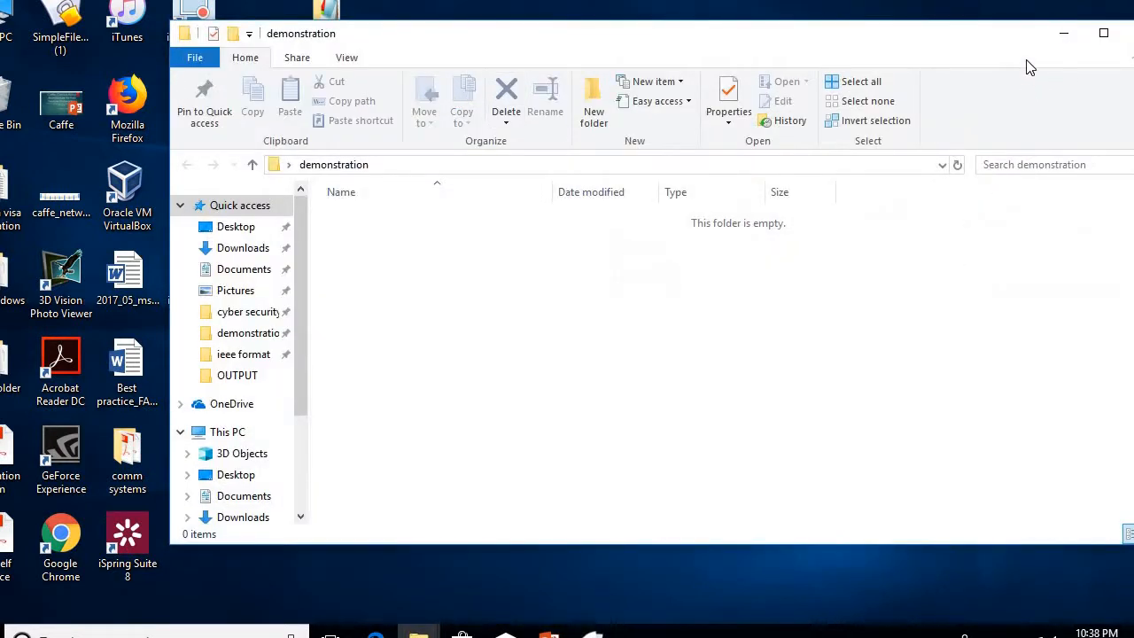
pyautogui.click(1062, 33)
pyautogui.moveTo(197, 75)
pyautogui.mouseDown()
pyautogui.moveTo(261, 99)
pyautogui.moveTo(202, 93)
pyautogui.mouseUp()
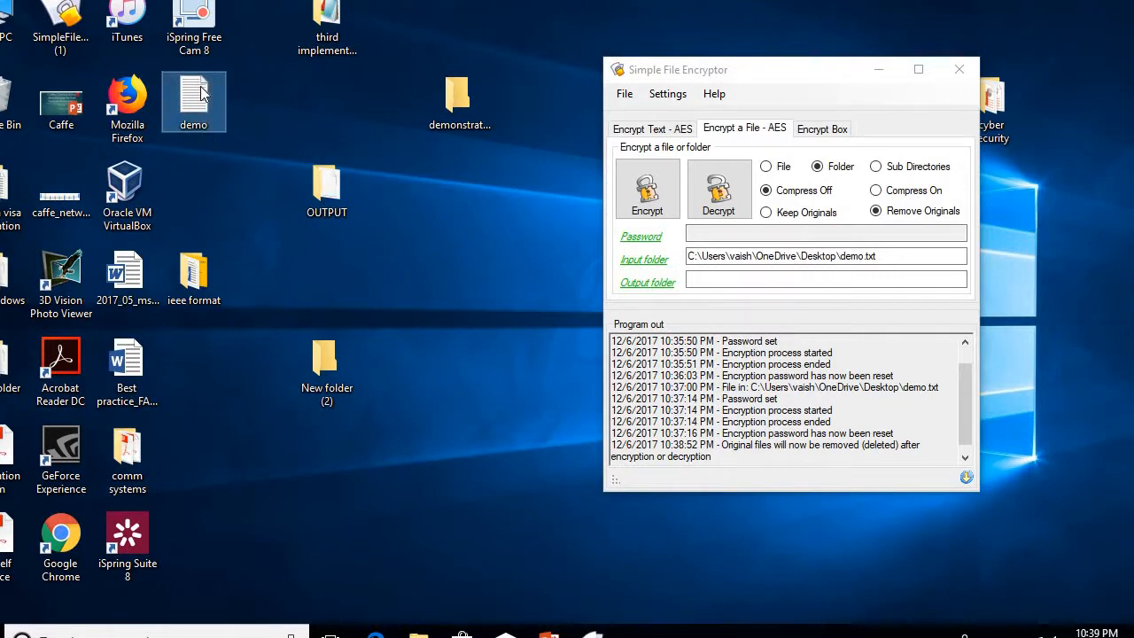
pyautogui.doubleClick(453, 99)
pyautogui.hotkey('ctrl', 'v')
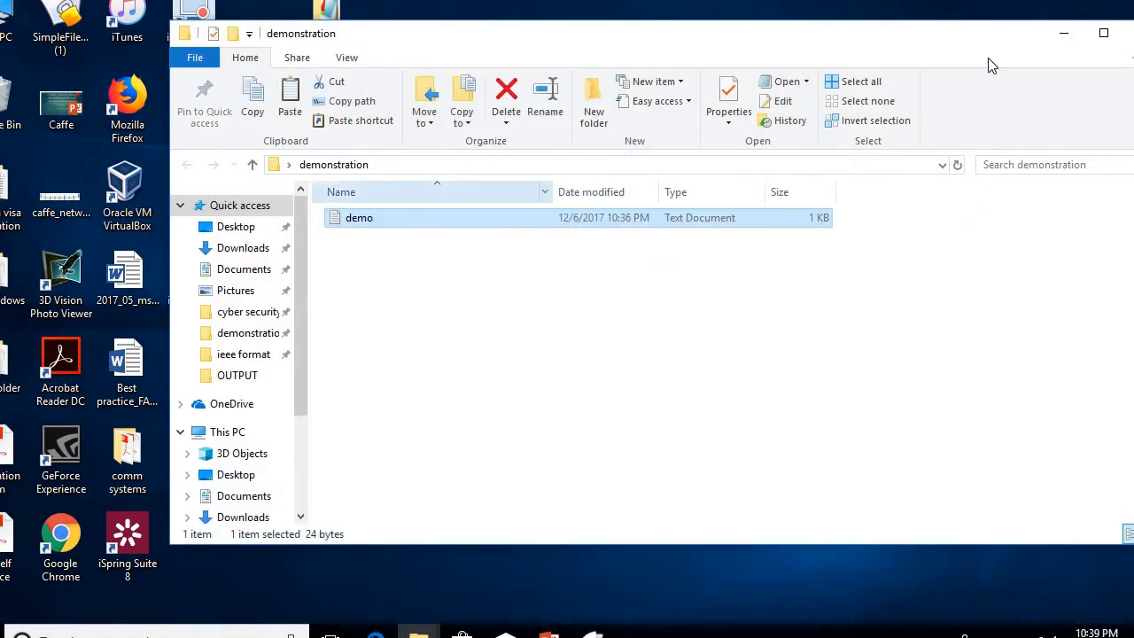
pyautogui.click(1064, 33)
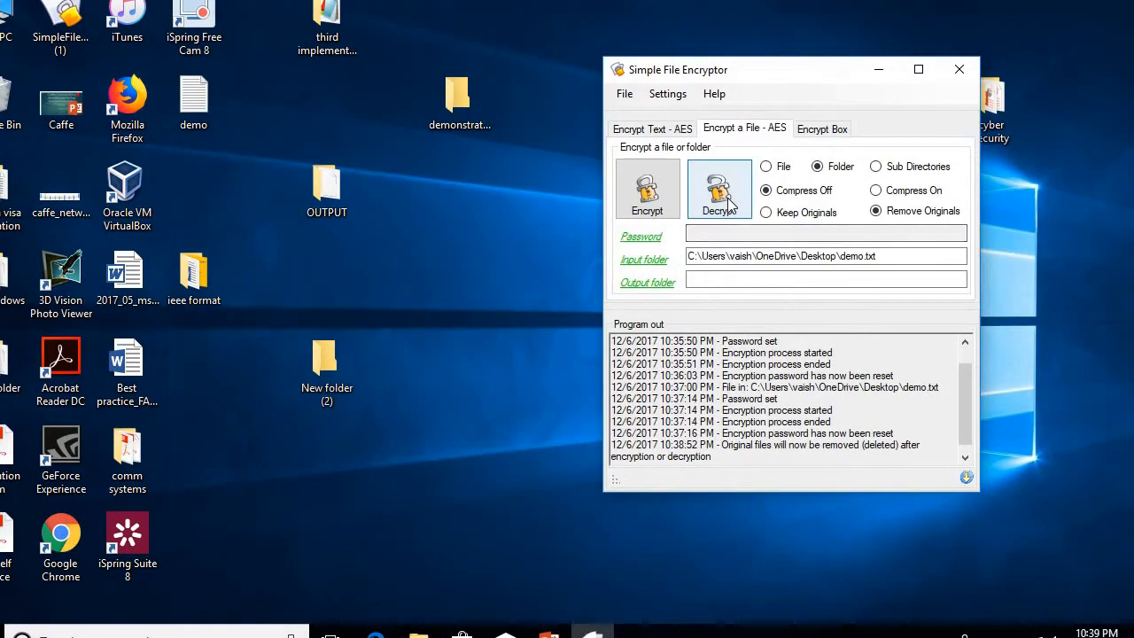
# Step: Pick Desktop > demonstration as the input folder in the folder browser
pyautogui.click(653, 266)
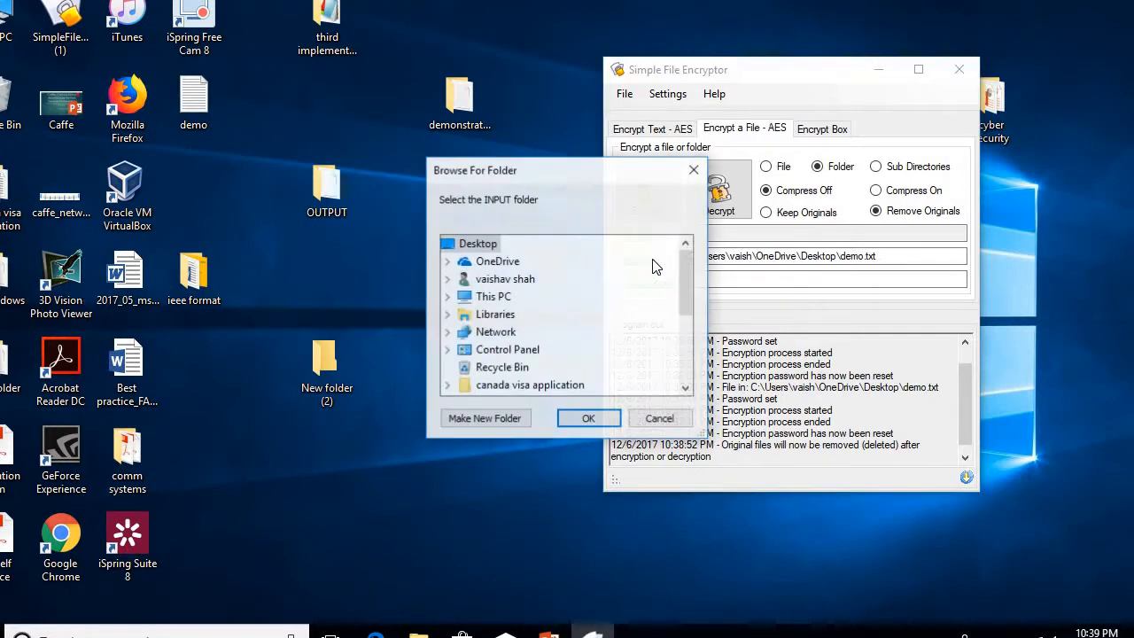
pyautogui.click(499, 284)
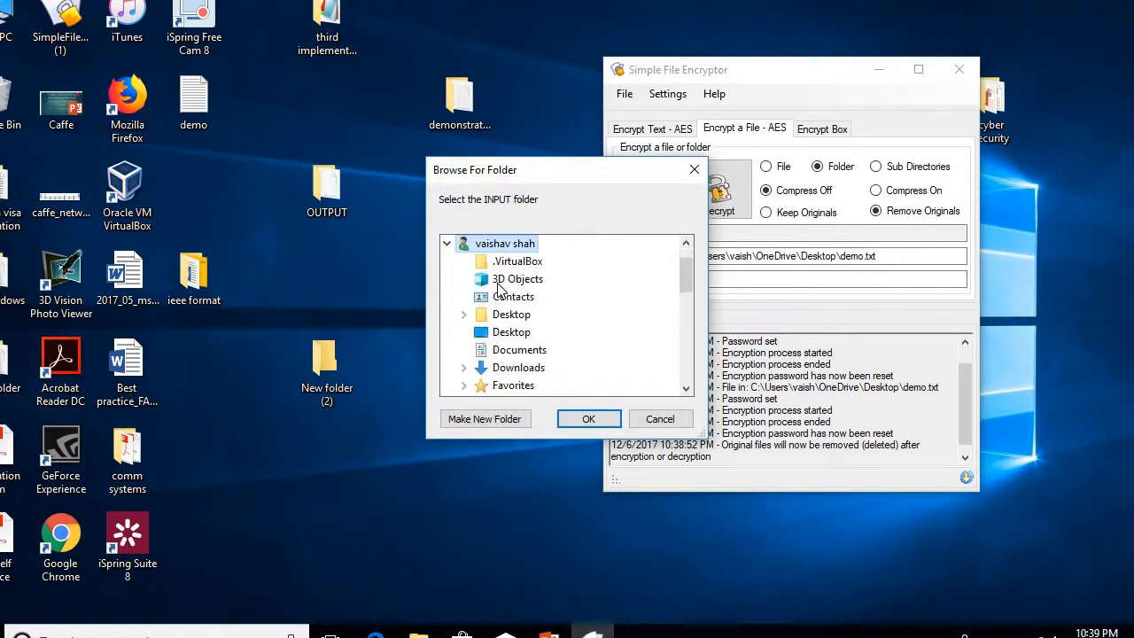
pyautogui.scroll(1, 682, 254)
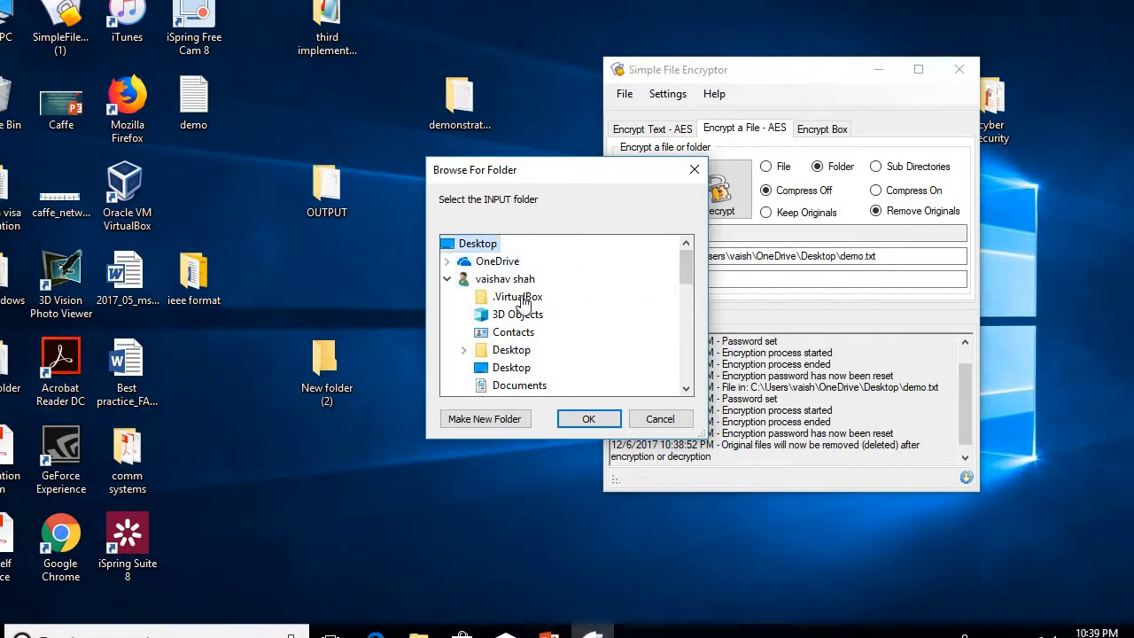
pyautogui.moveTo(692, 273); pyautogui.dragTo(703, 355)
pyautogui.click(532, 368)
pyautogui.scroll(-1, 533, 368)
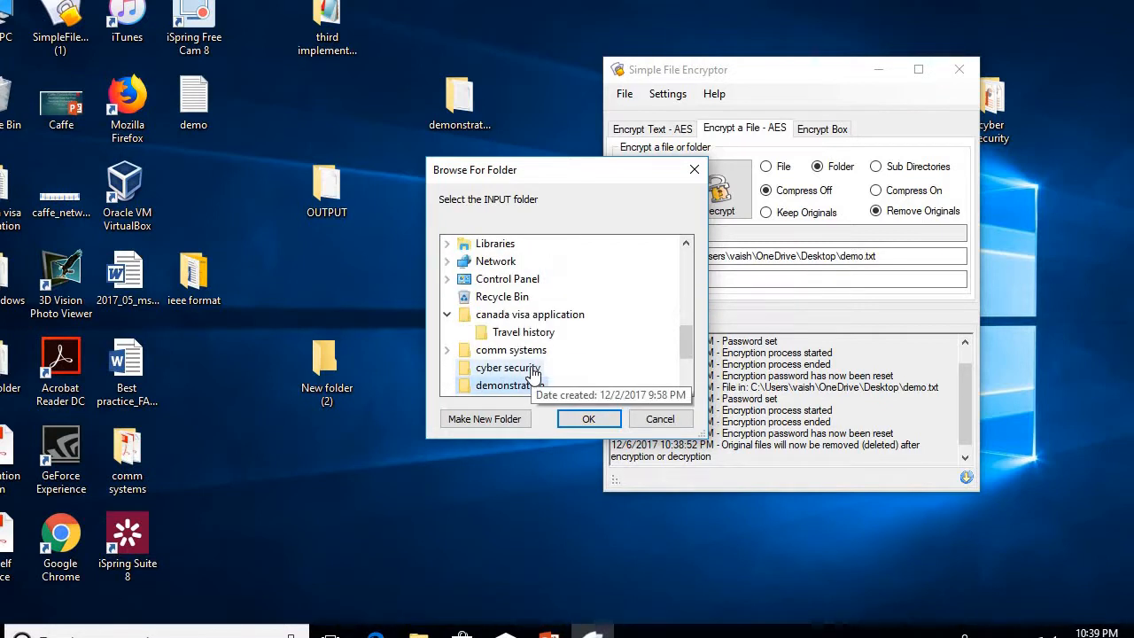
pyautogui.click(520, 387)
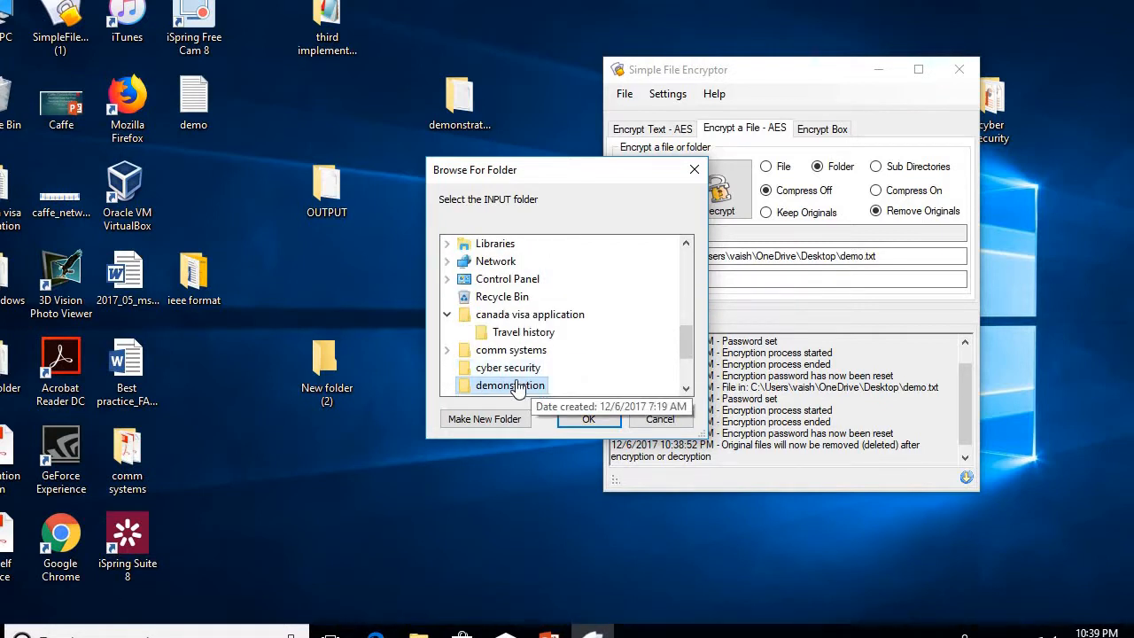
pyautogui.click(592, 418)
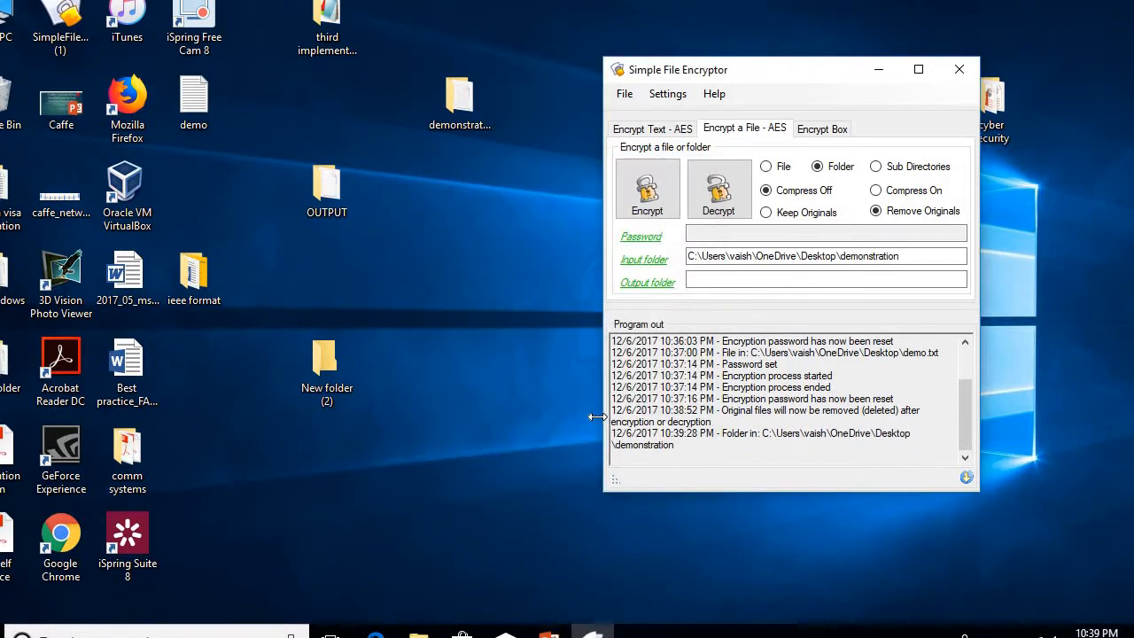
# Step: Permanently delete the notepad file from the desktop OUTPUT folder
pyautogui.click(659, 287)
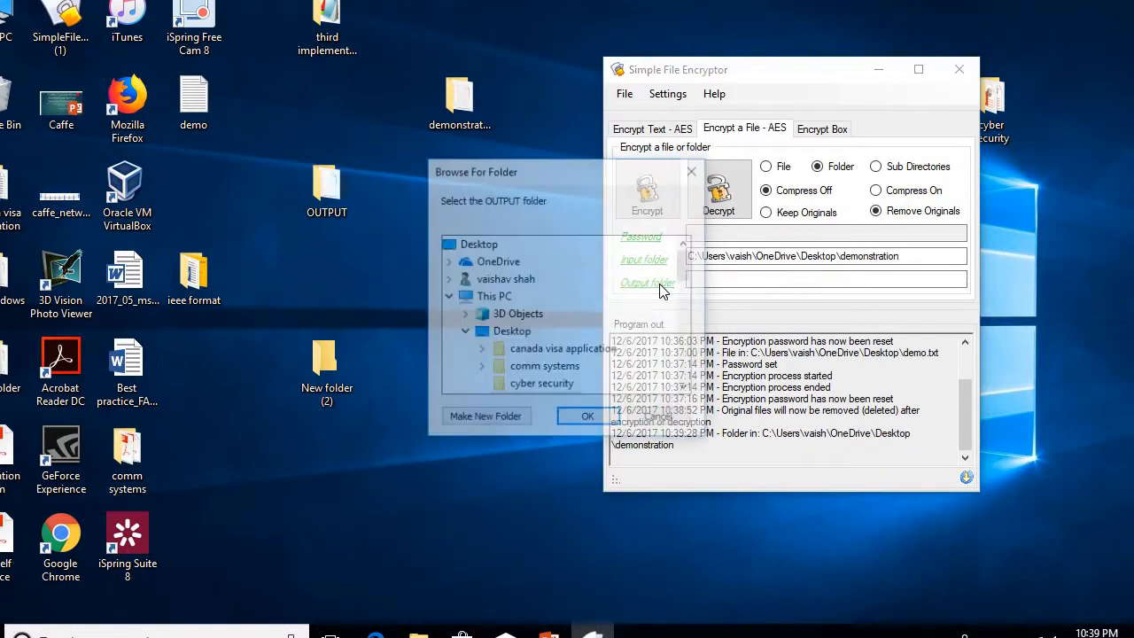
pyautogui.click(659, 419)
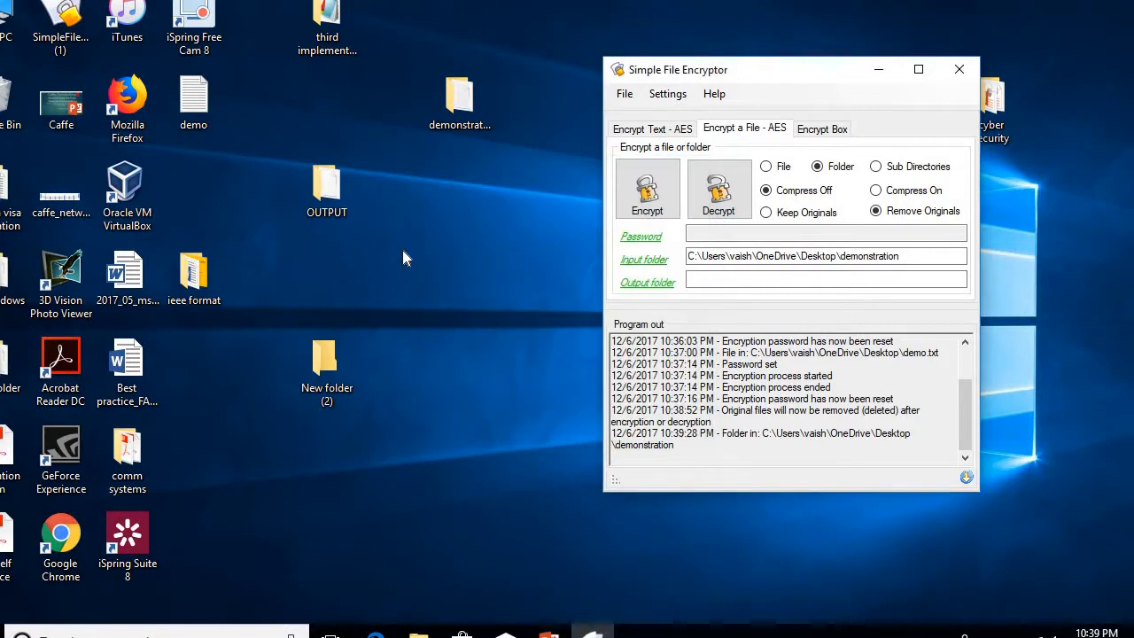
pyautogui.doubleClick(326, 188)
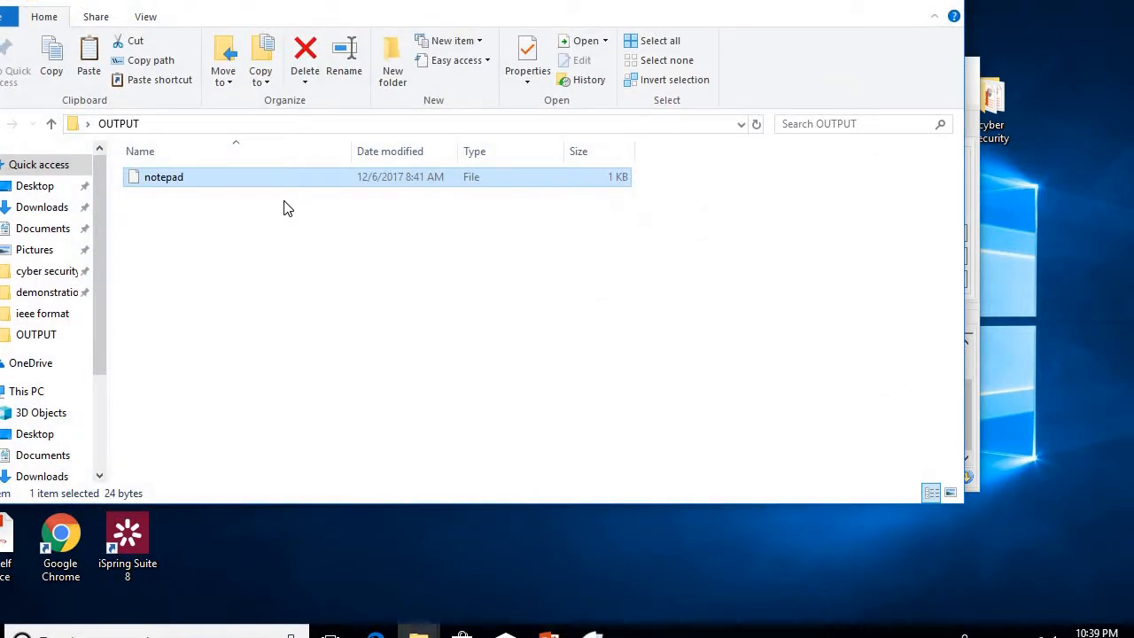
pyautogui.hotkey('shift', 'Delete')
pyautogui.press('Return')
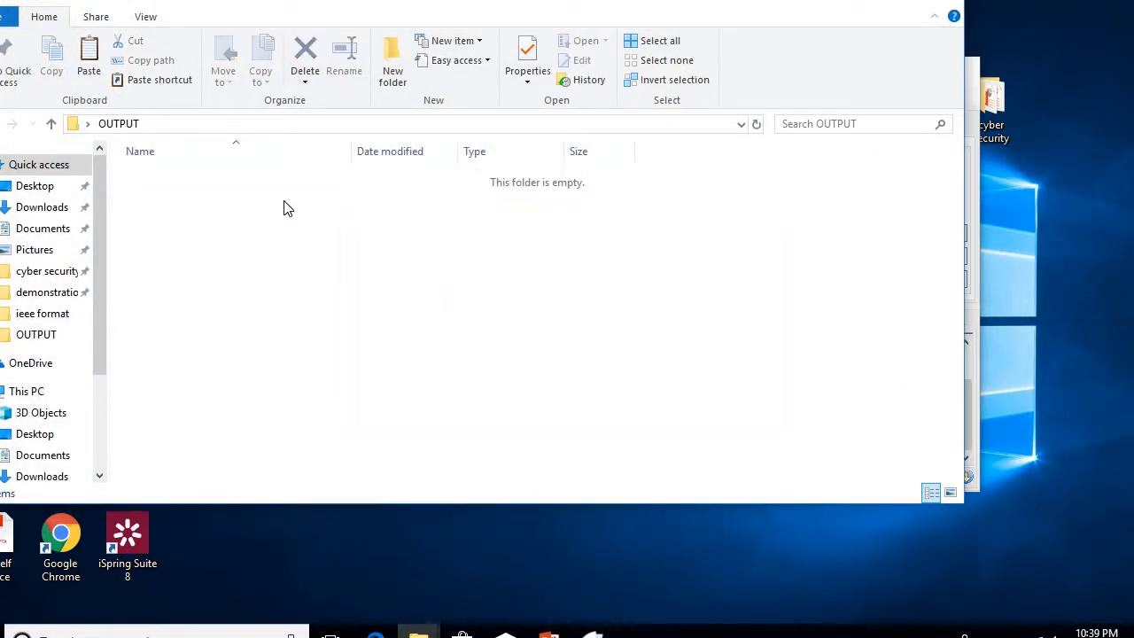
pyautogui.hotkey('alt', 'F4')
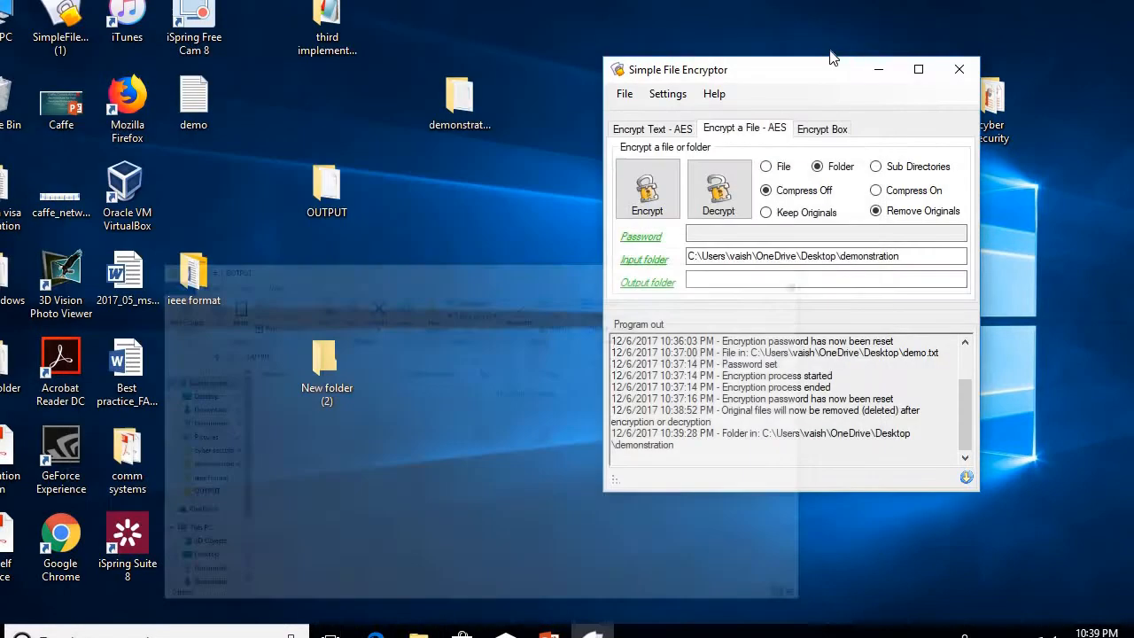
# Step: Choose the desktop OUTPUT folder as the output folder
pyautogui.click(645, 284)
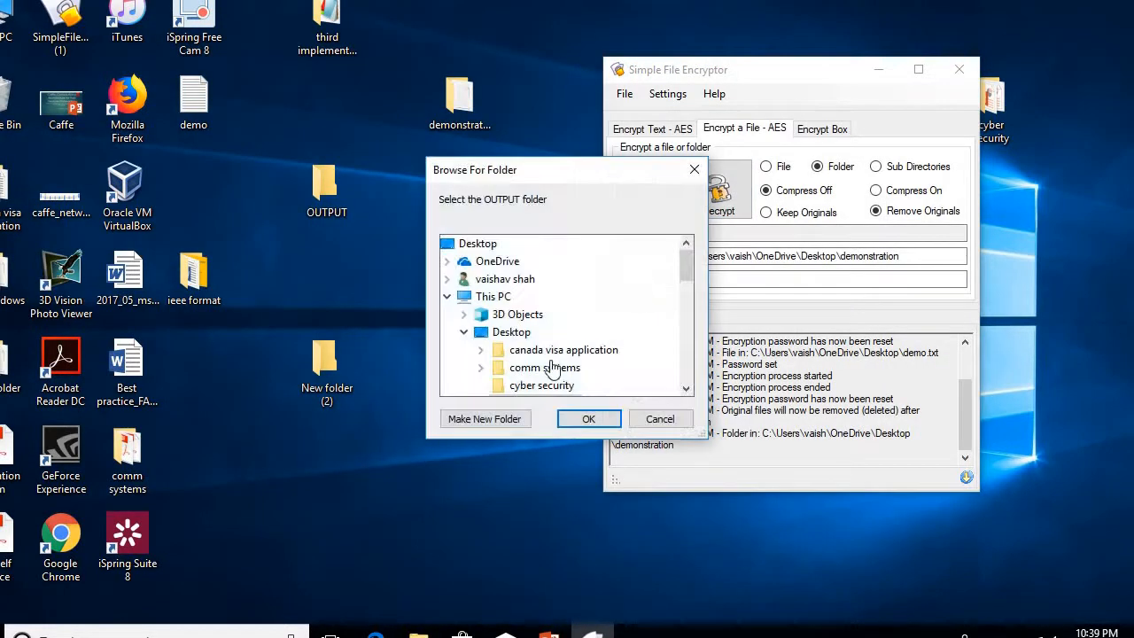
pyautogui.click(516, 317)
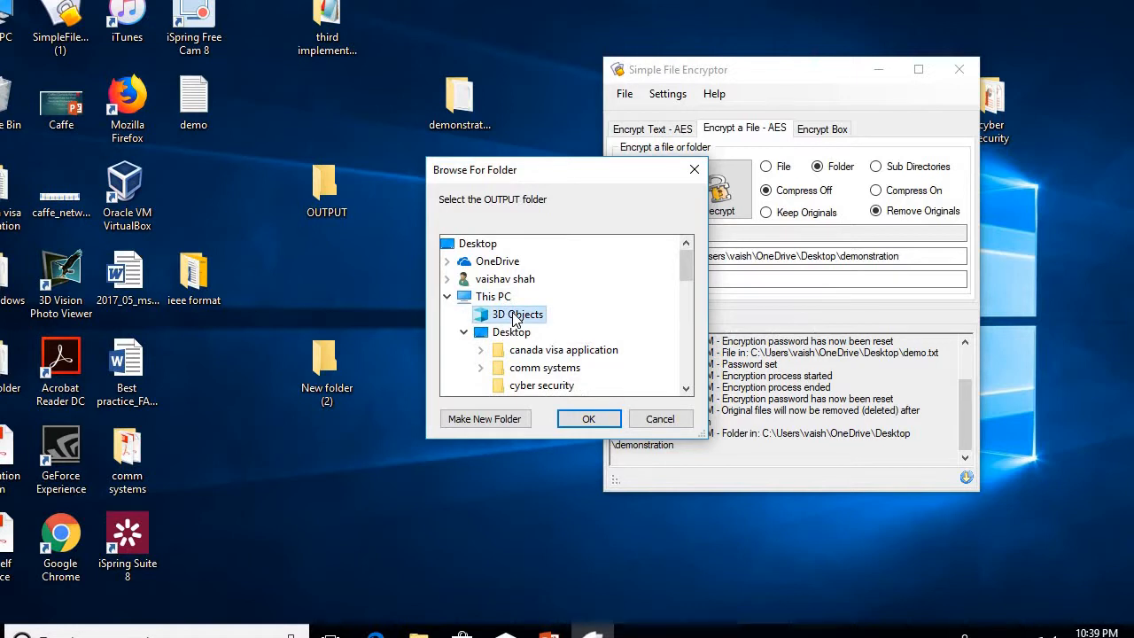
pyautogui.scroll(-2, 516, 317)
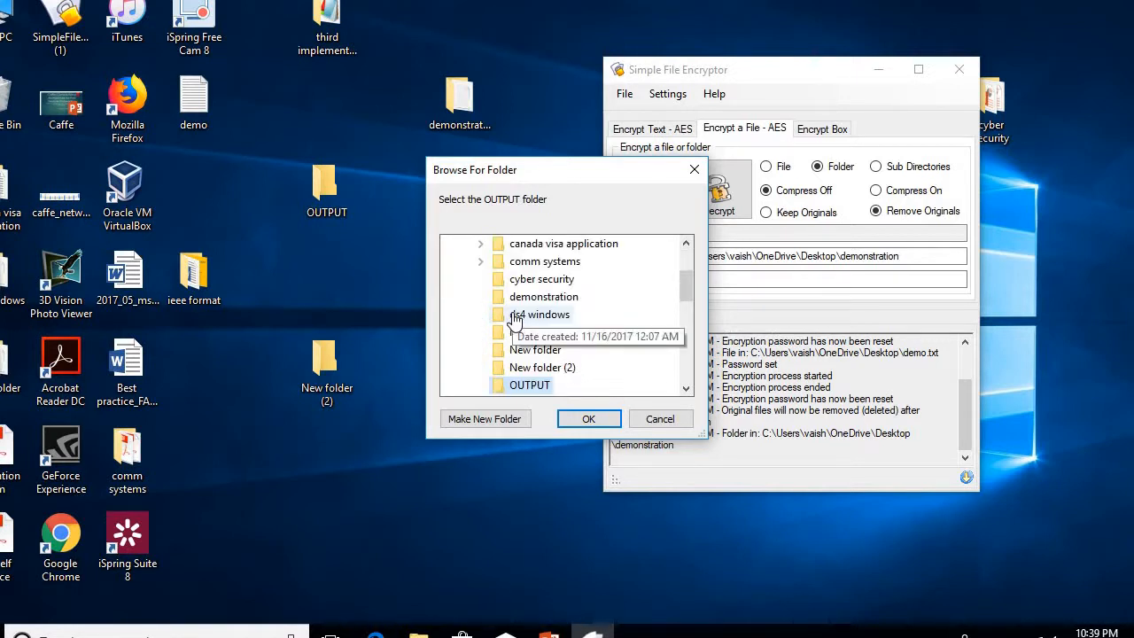
pyautogui.press('Return')
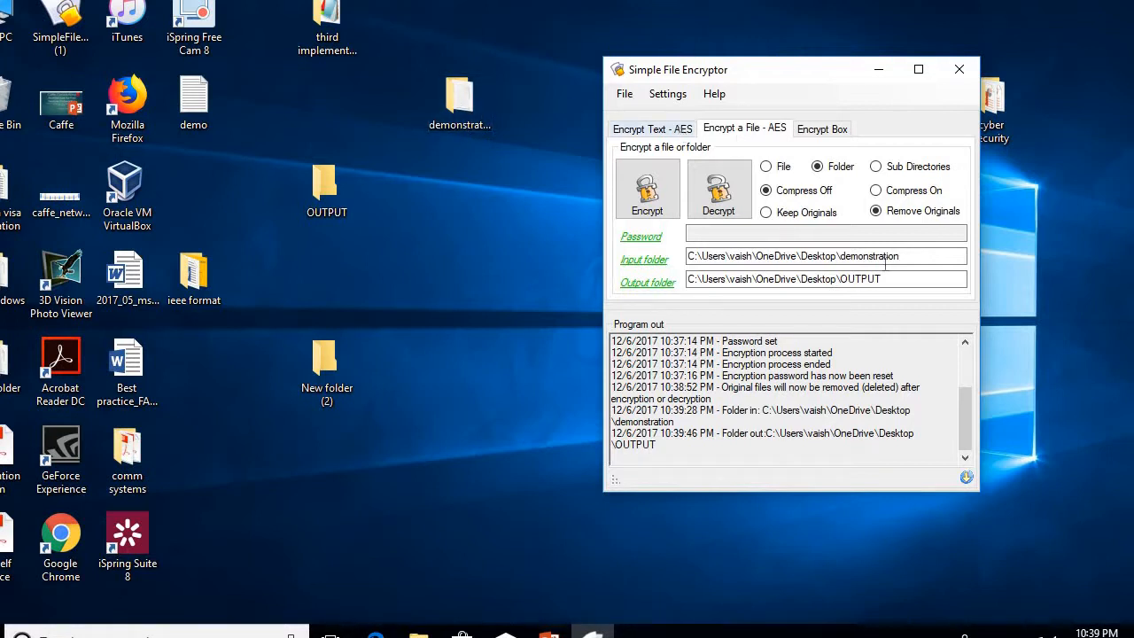
# Step: Encrypt the demonstration folder, entering the password and its confirmation
pyautogui.click(639, 212)
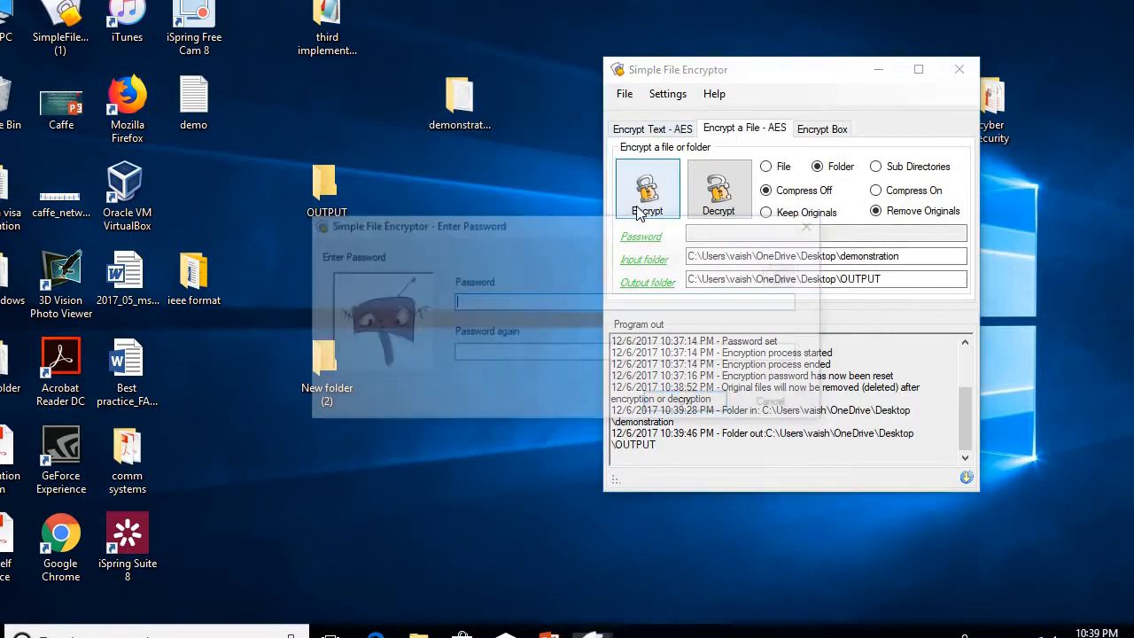
pyautogui.press('capslock')
pyautogui.write('***')
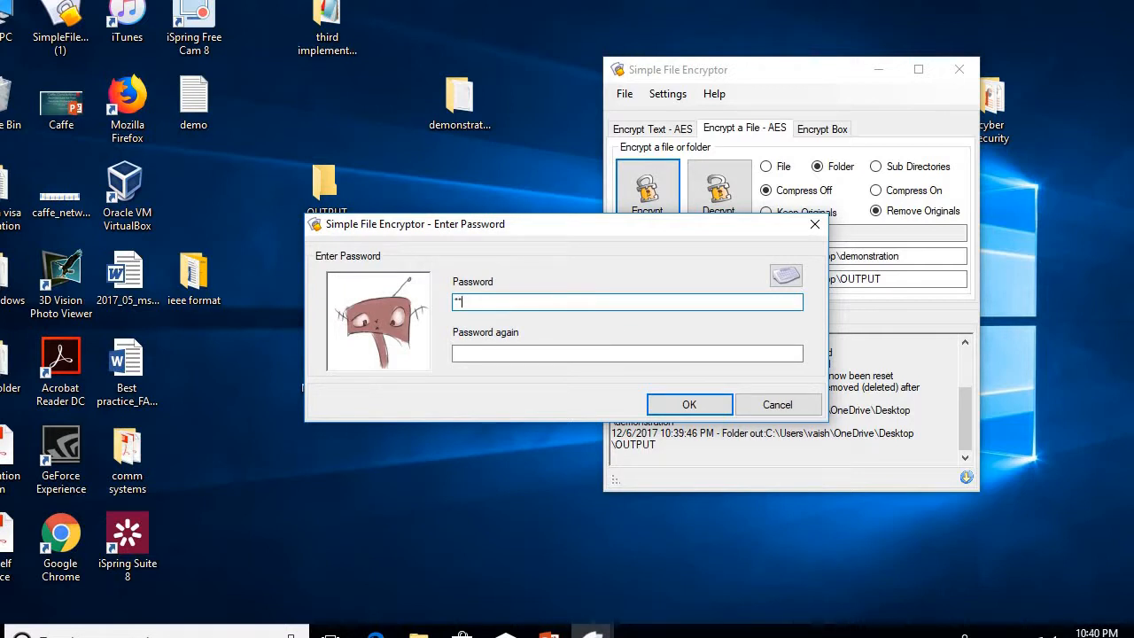
pyautogui.write('*******')
pyautogui.press('Tab')
pyautogui.write('**********')
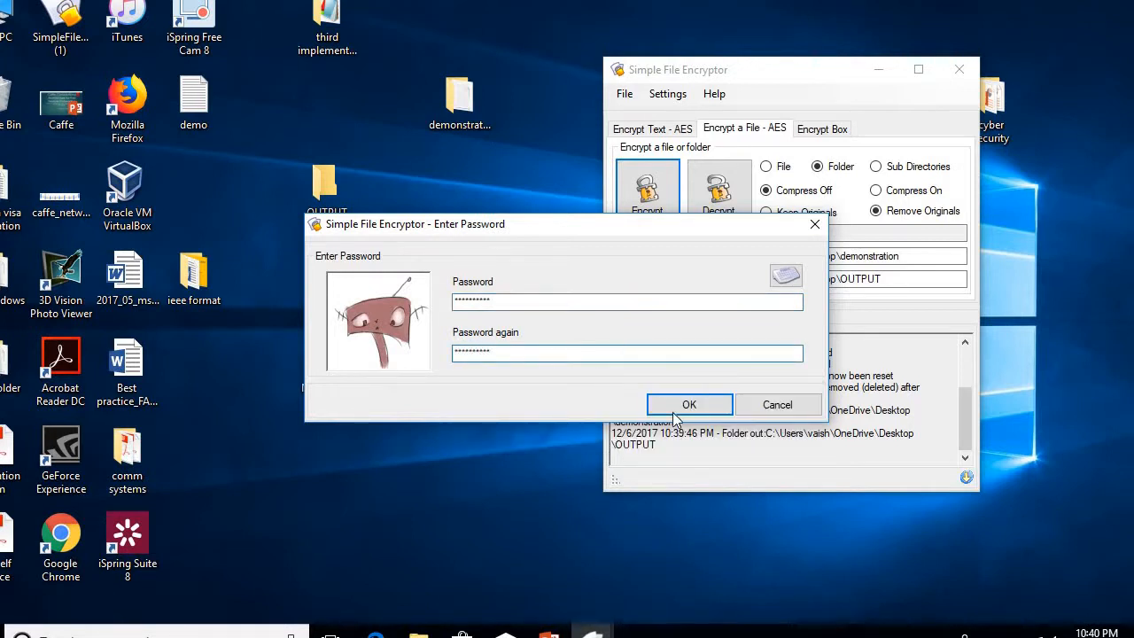
pyautogui.click(677, 407)
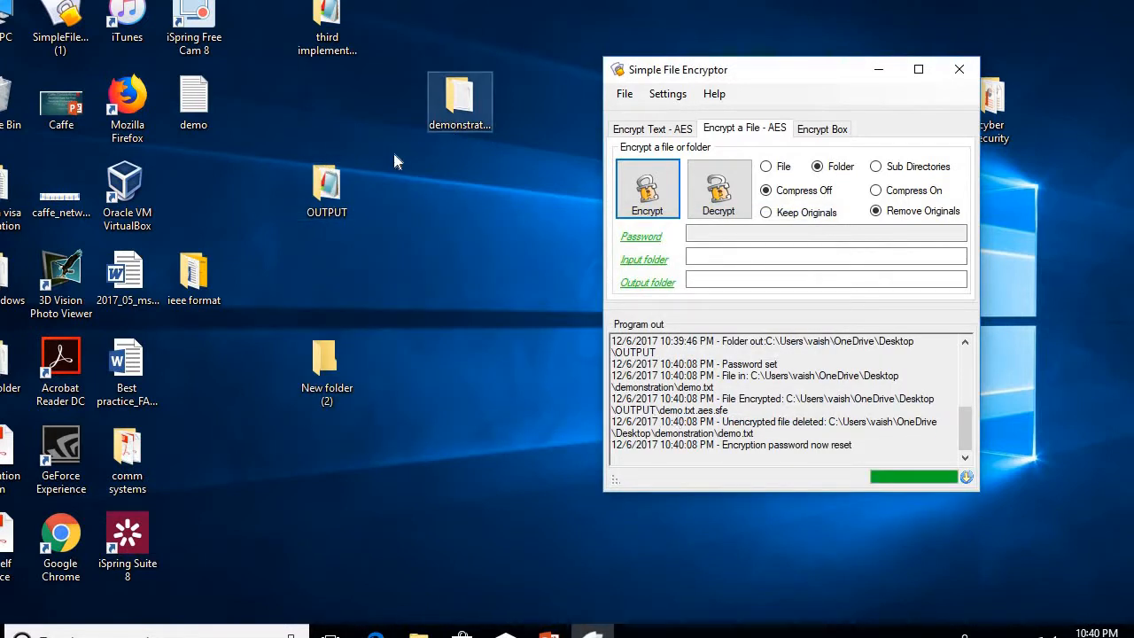
pyautogui.doubleClick(460, 108)
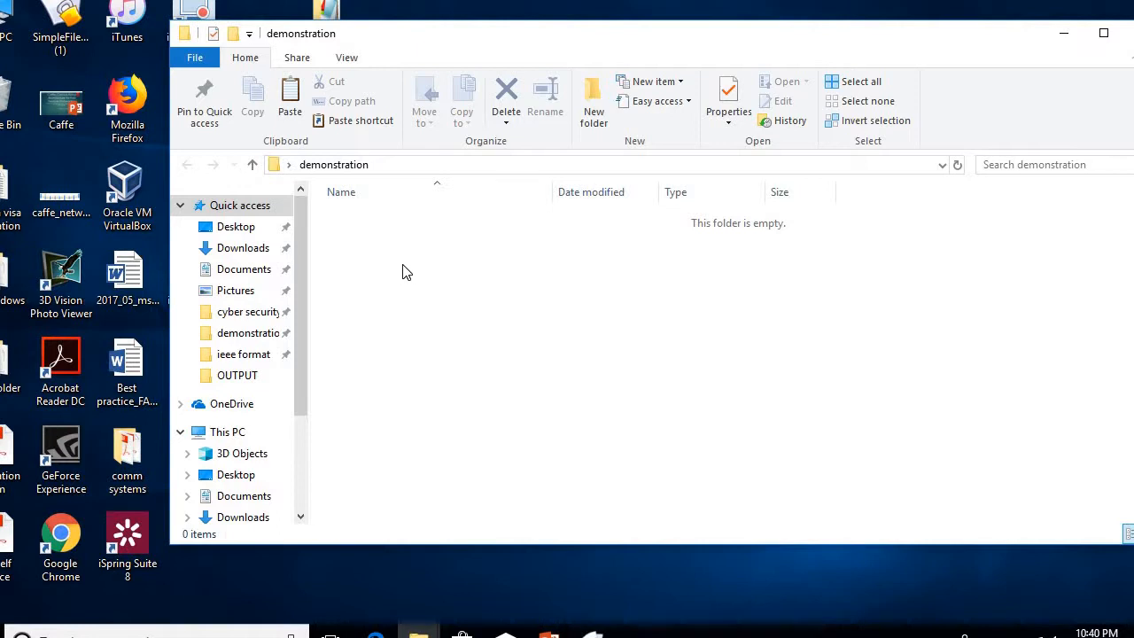
pyautogui.click(1131, 33)
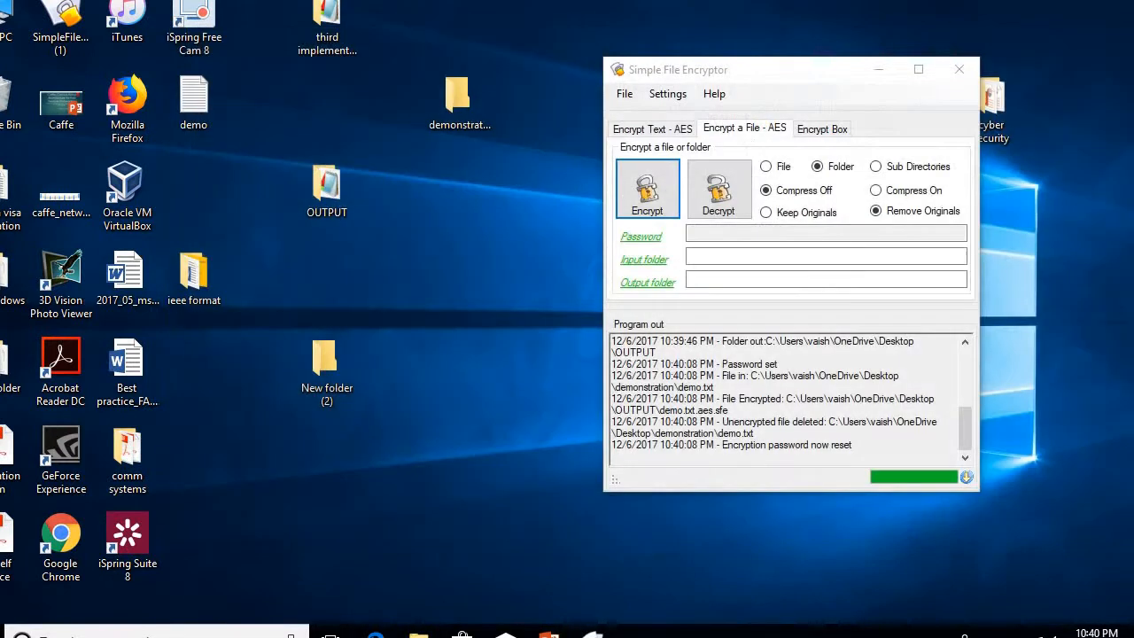
pyautogui.doubleClick(321, 183)
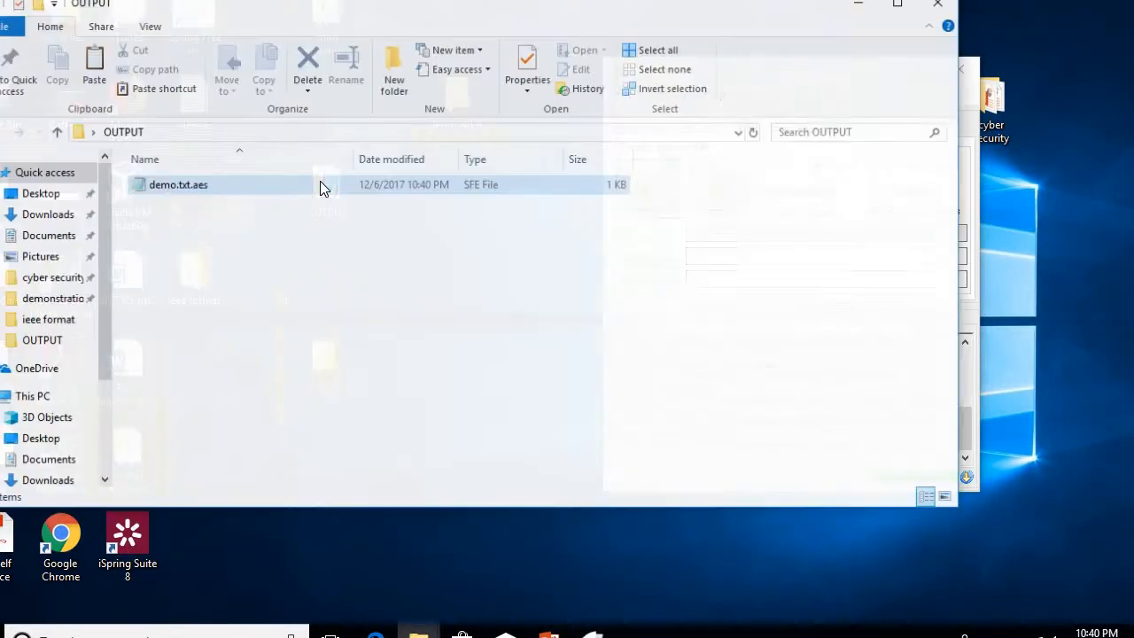
pyautogui.click(244, 176)
pyautogui.doubleClick(246, 178)
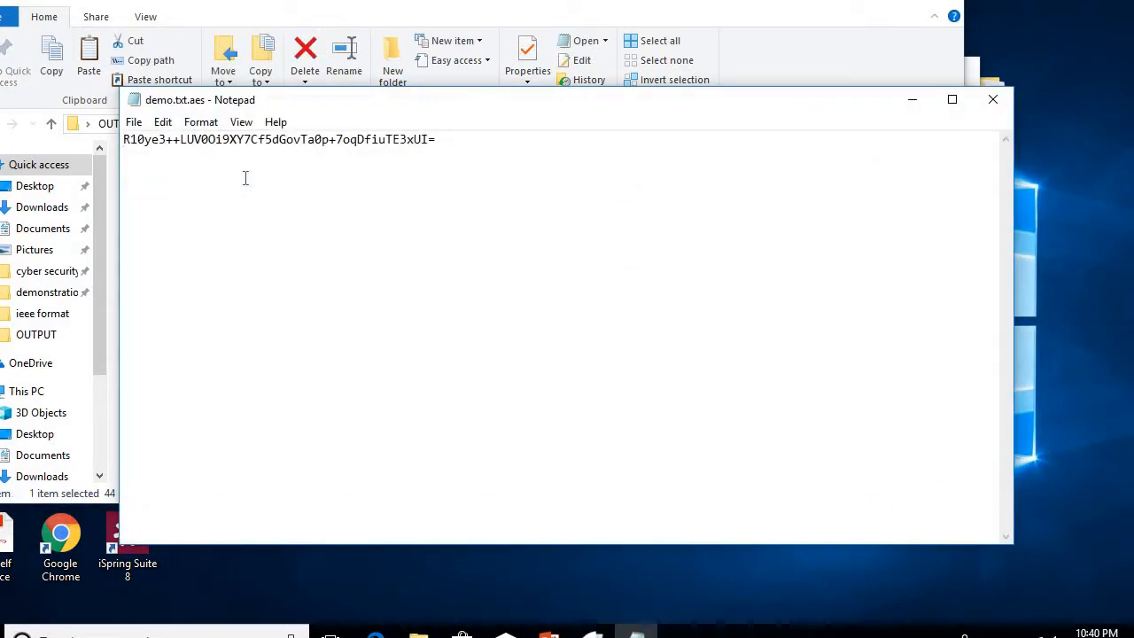
pyautogui.click(999, 101)
pyautogui.click(860, 4)
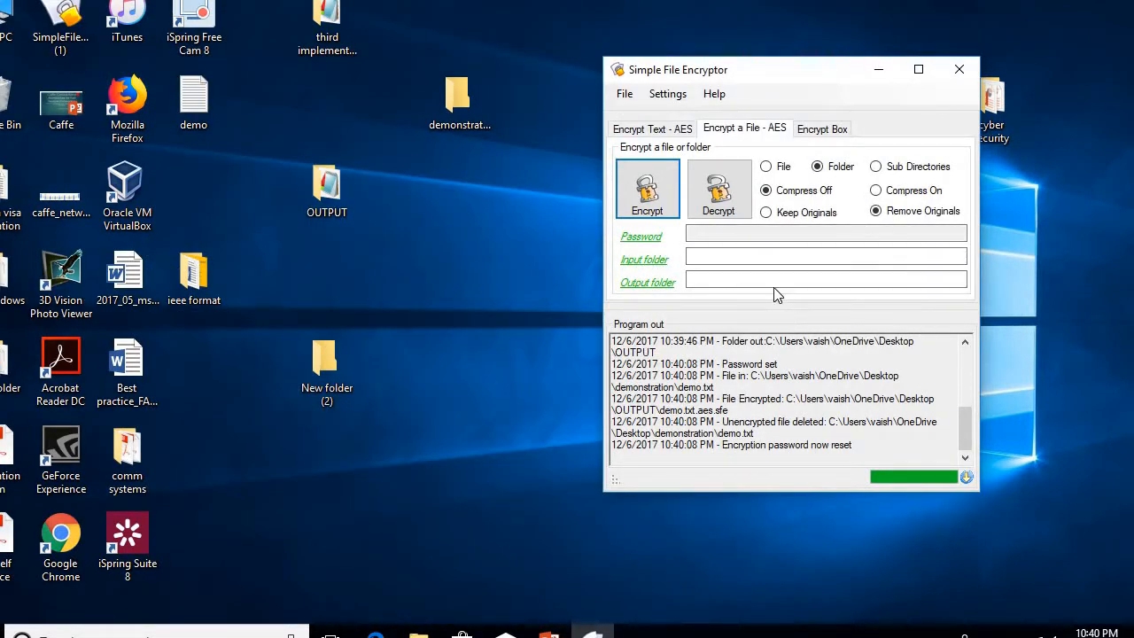
# Step: Switch to File mode, choose Decrypt on OUTPUT's demo.txt.aes, and enter the password
pyautogui.click(341, 206)
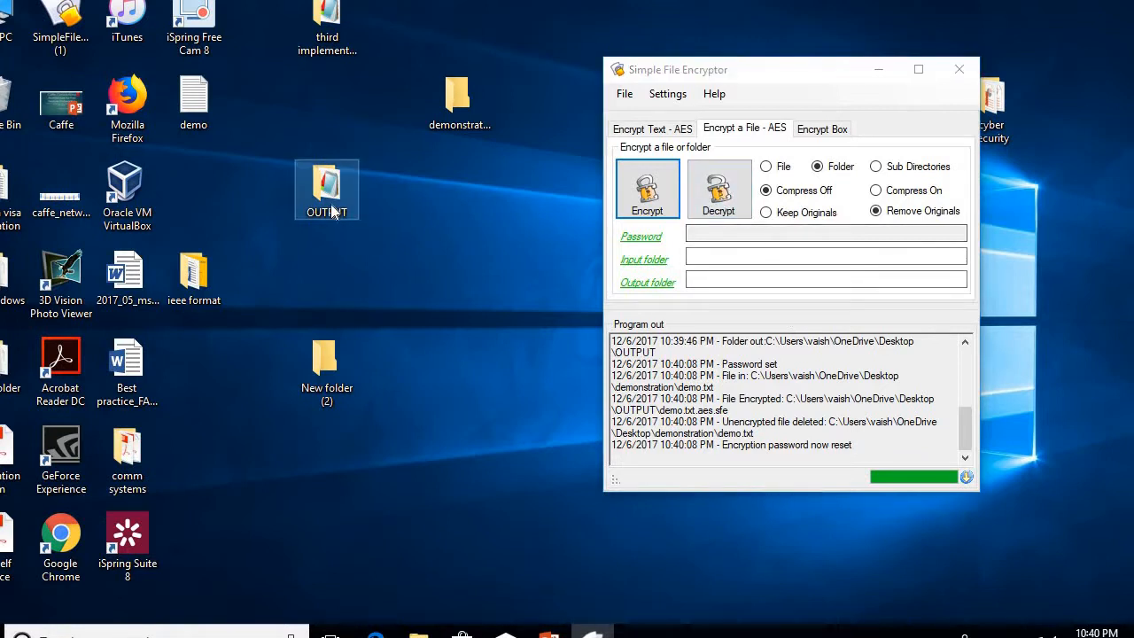
pyautogui.click(766, 168)
pyautogui.click(718, 196)
pyautogui.click(764, 192)
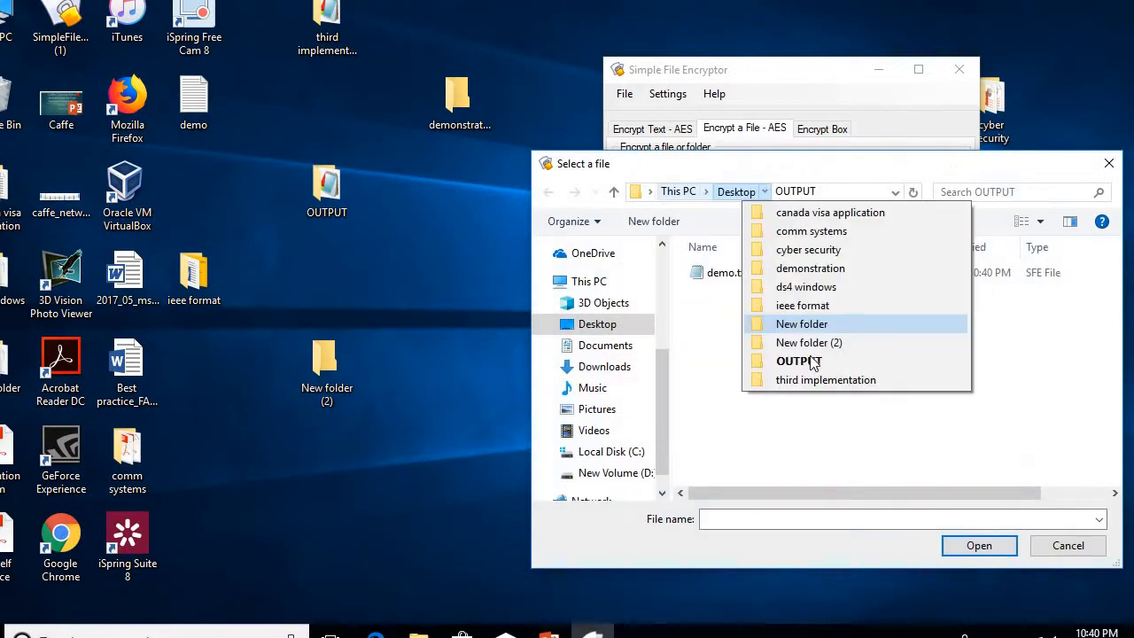
pyautogui.click(742, 445)
pyautogui.doubleClick(712, 274)
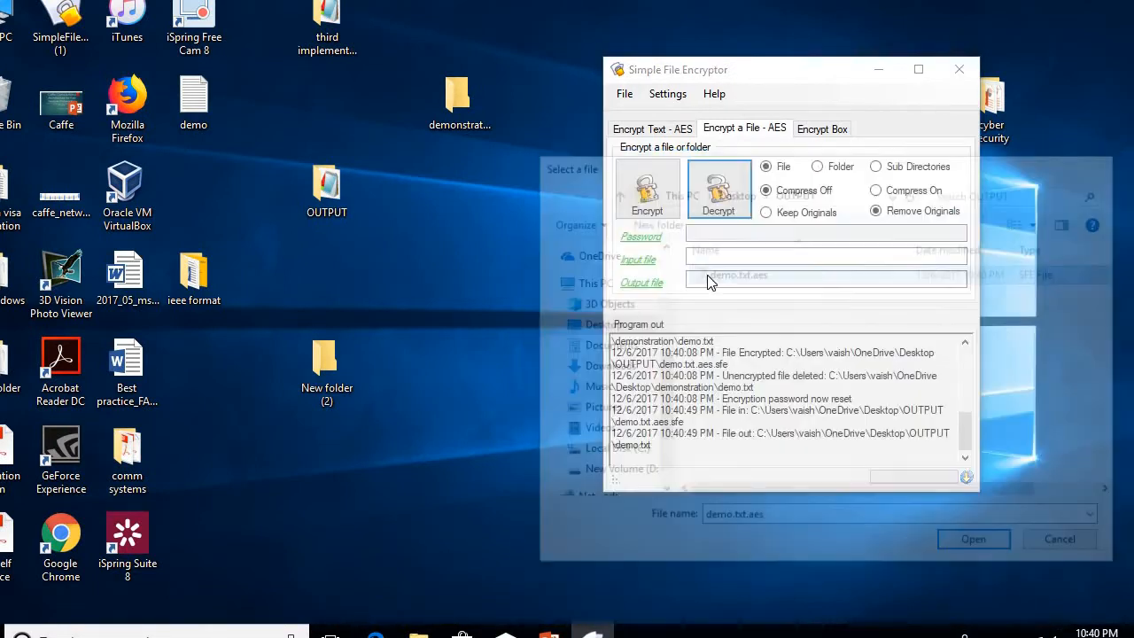
pyautogui.write('123456')
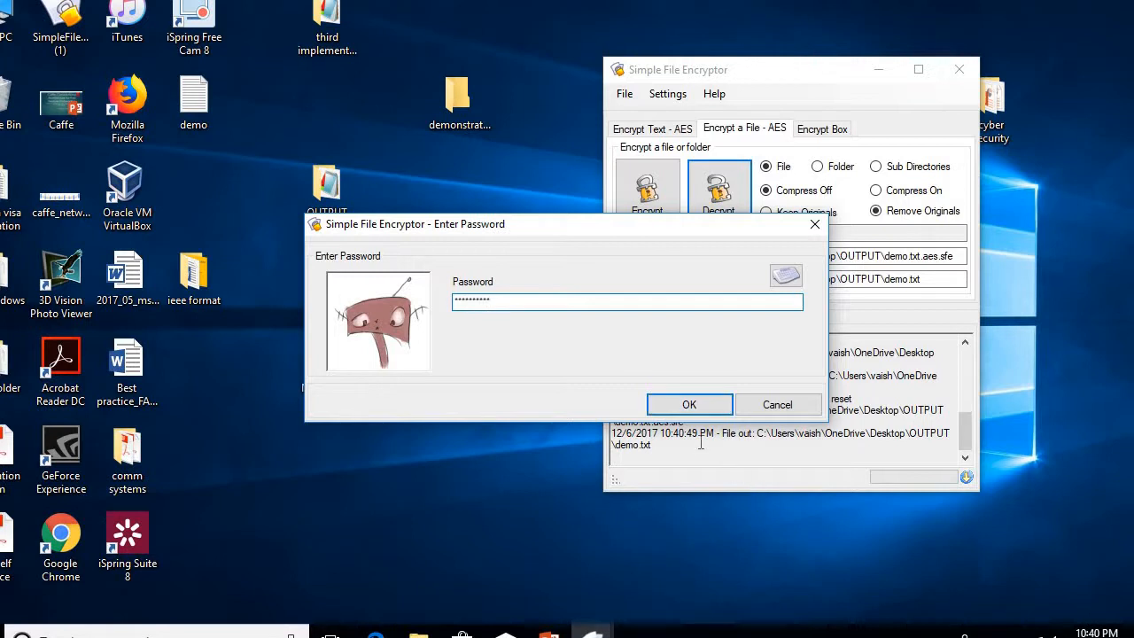
# Step: Confirm decryption, then open demo.txt from OUTPUT in Notepad to verify its readable text
pyautogui.click(687, 405)
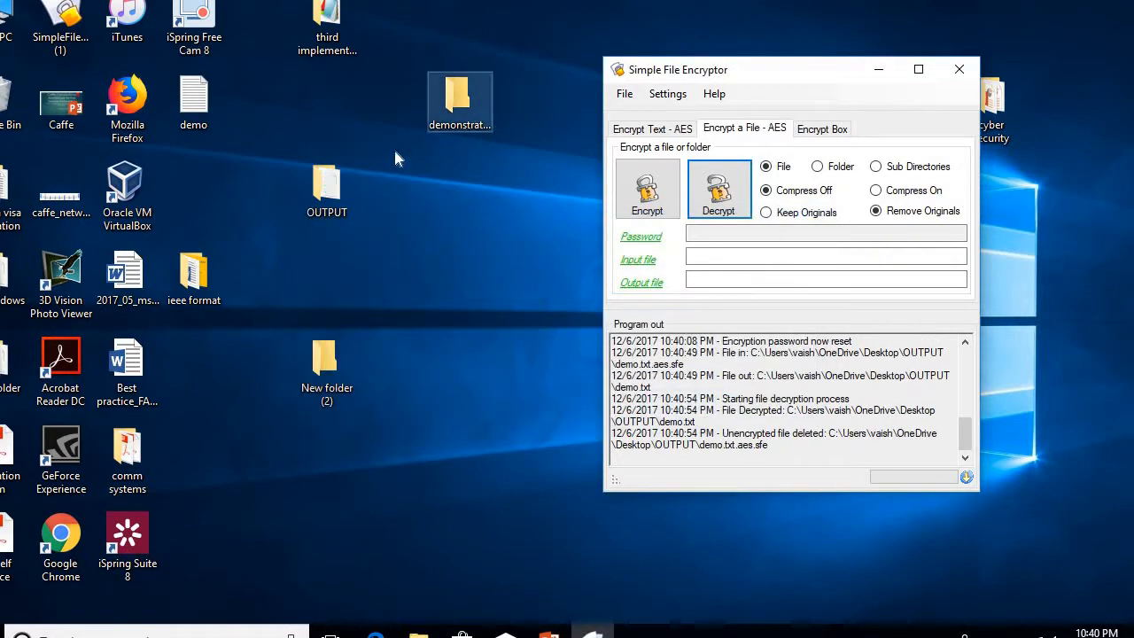
pyautogui.doubleClick(327, 186)
pyautogui.click(196, 179)
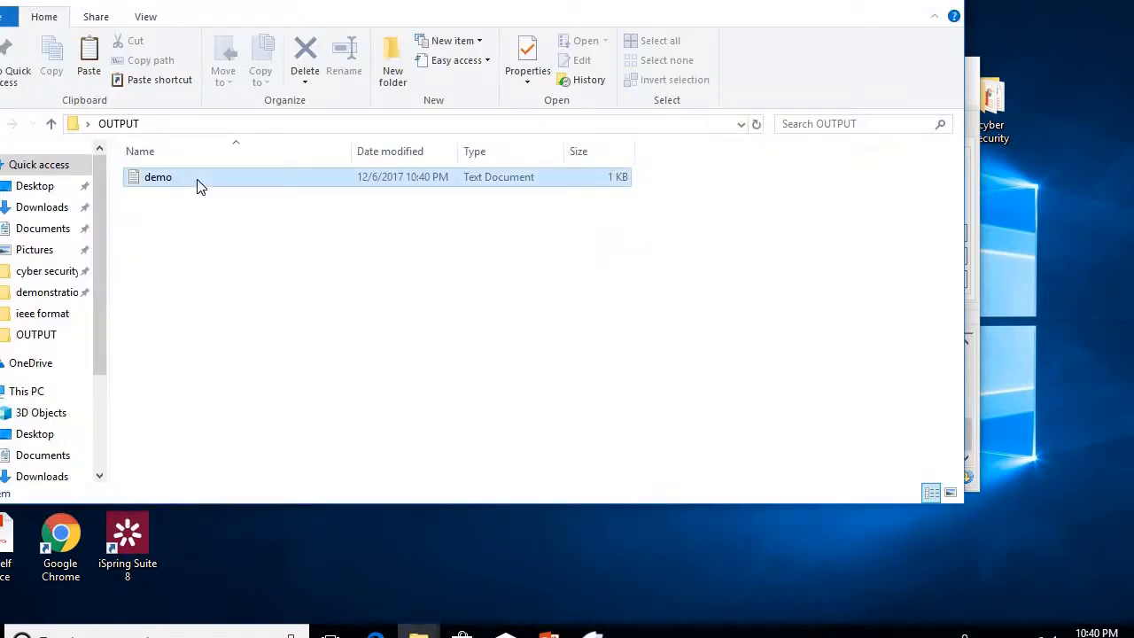
pyautogui.doubleClick(153, 180)
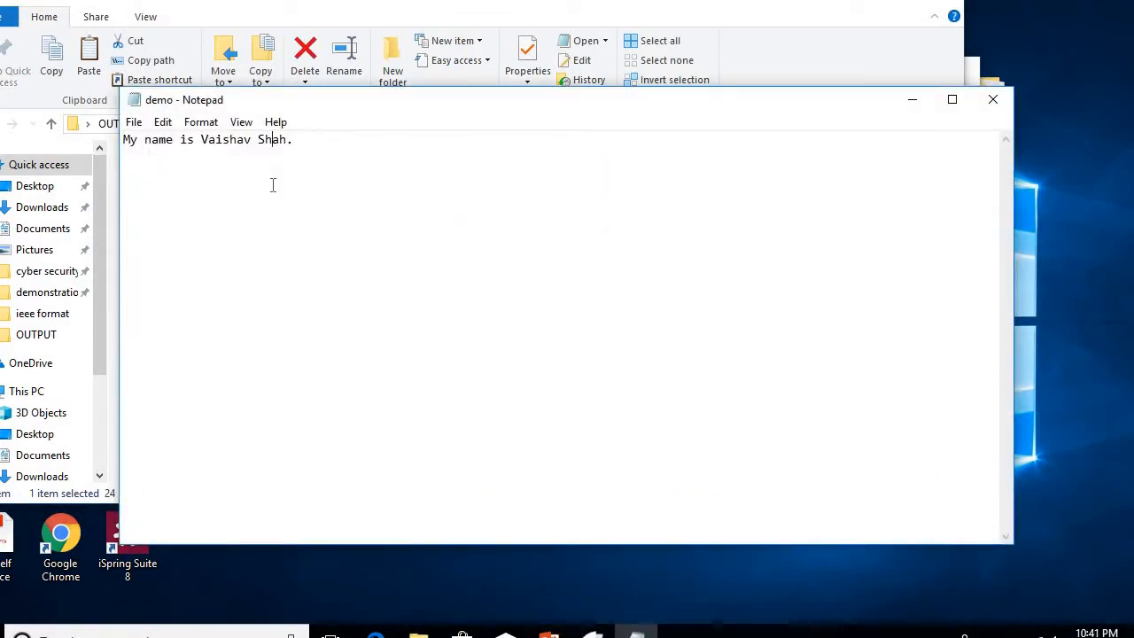
pyautogui.click(993, 97)
pyautogui.click(862, 2)
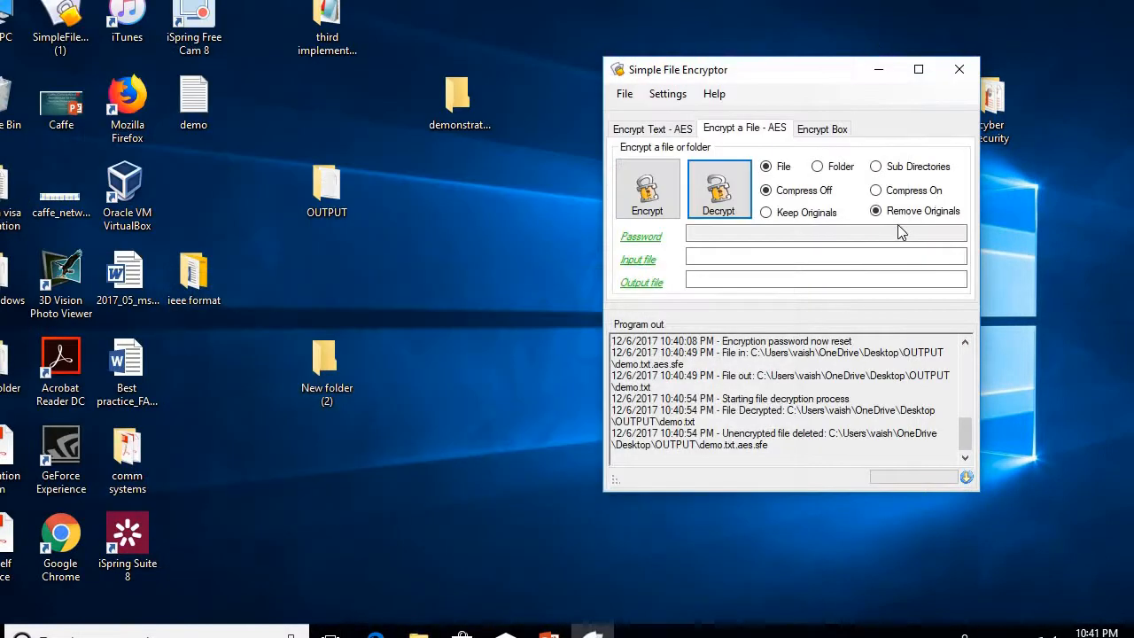
# Step: Show the Encrypt Box tab, then switch to PowerPoint and advance one slide
pyautogui.click(805, 133)
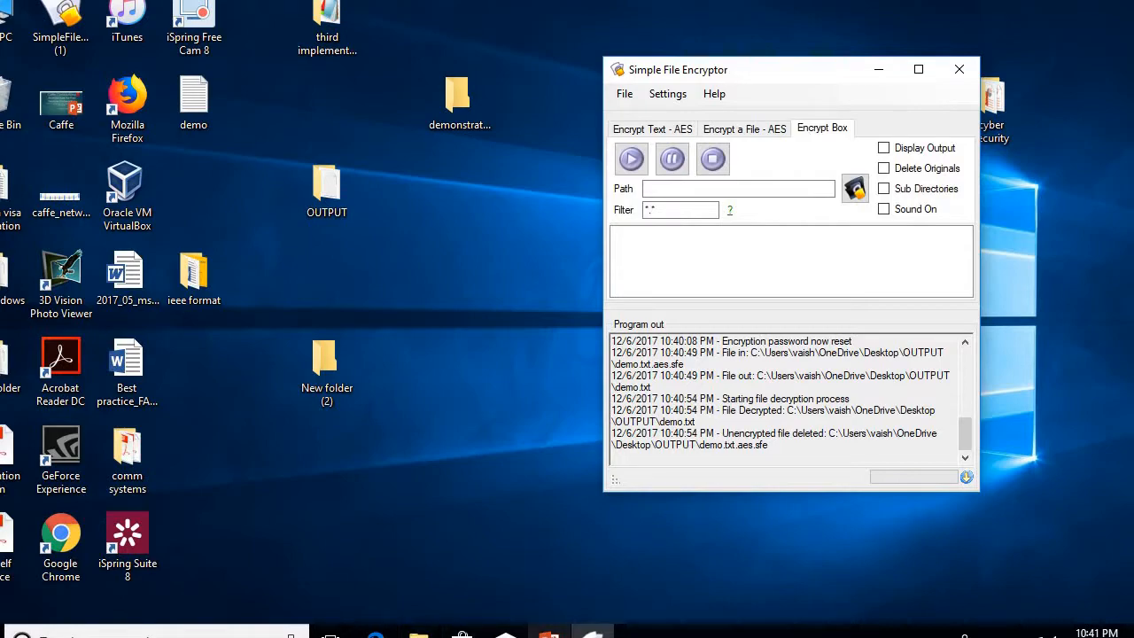
pyautogui.hotkey('alt', 'Tab')
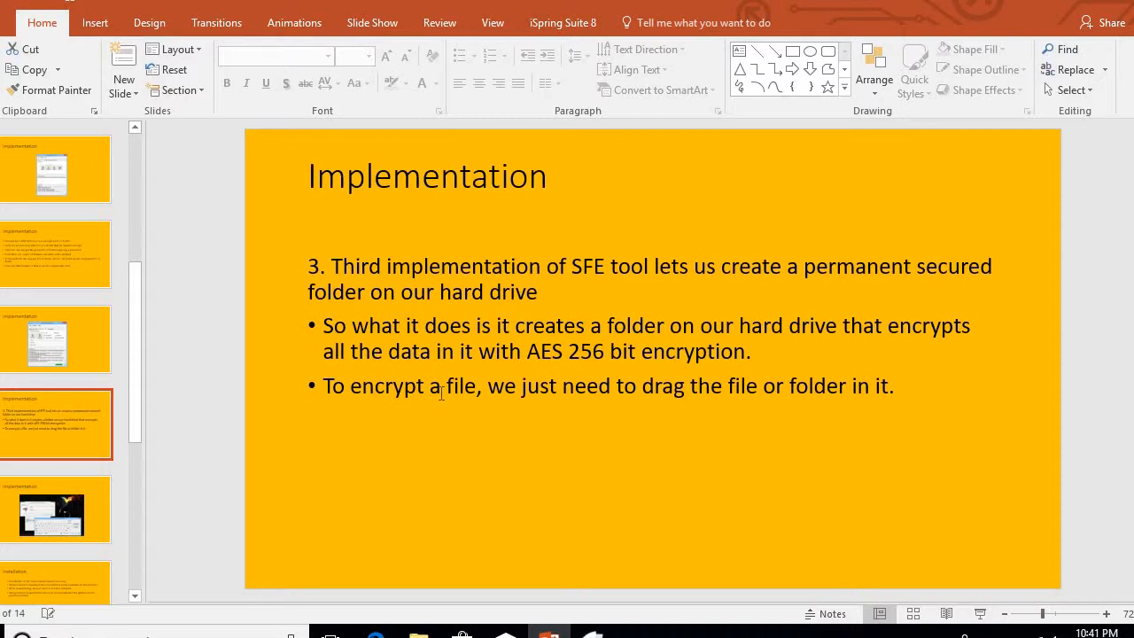
pyautogui.press('Down')
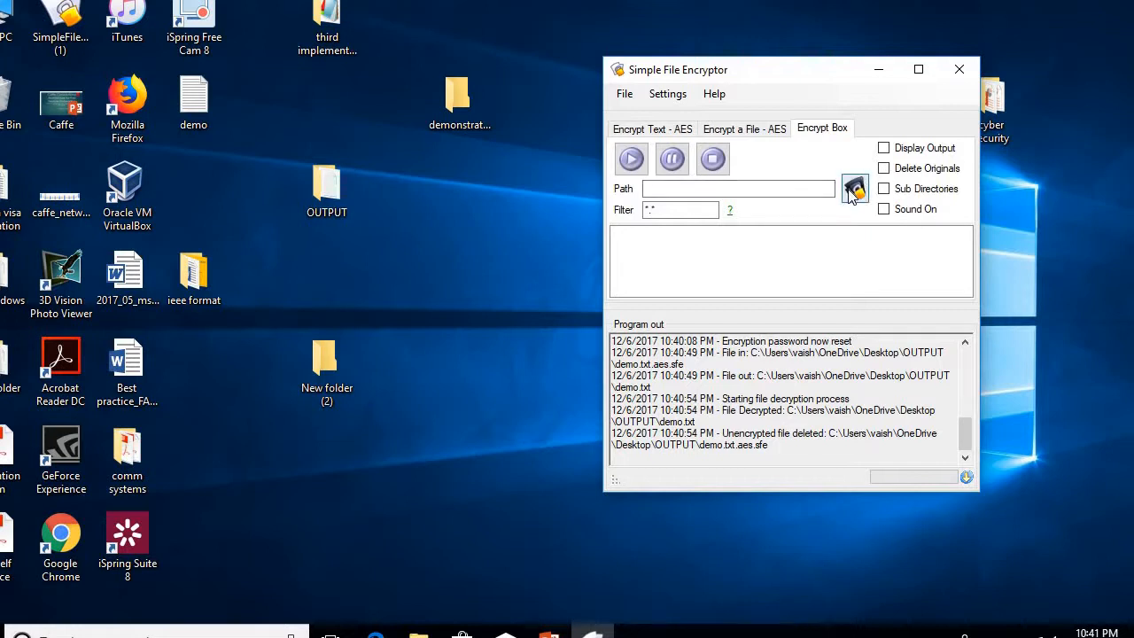
# Step: Check the contents of the desktop OUTPUT and demonstration folders
pyautogui.doubleClick(347, 167)
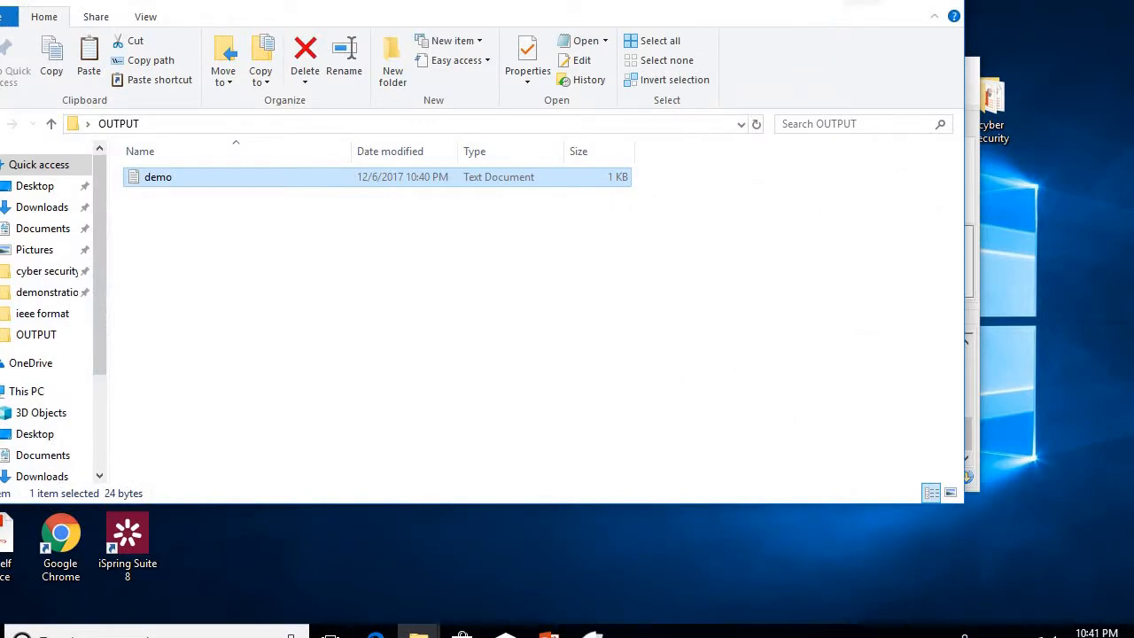
pyautogui.click(861, 1)
pyautogui.doubleClick(467, 110)
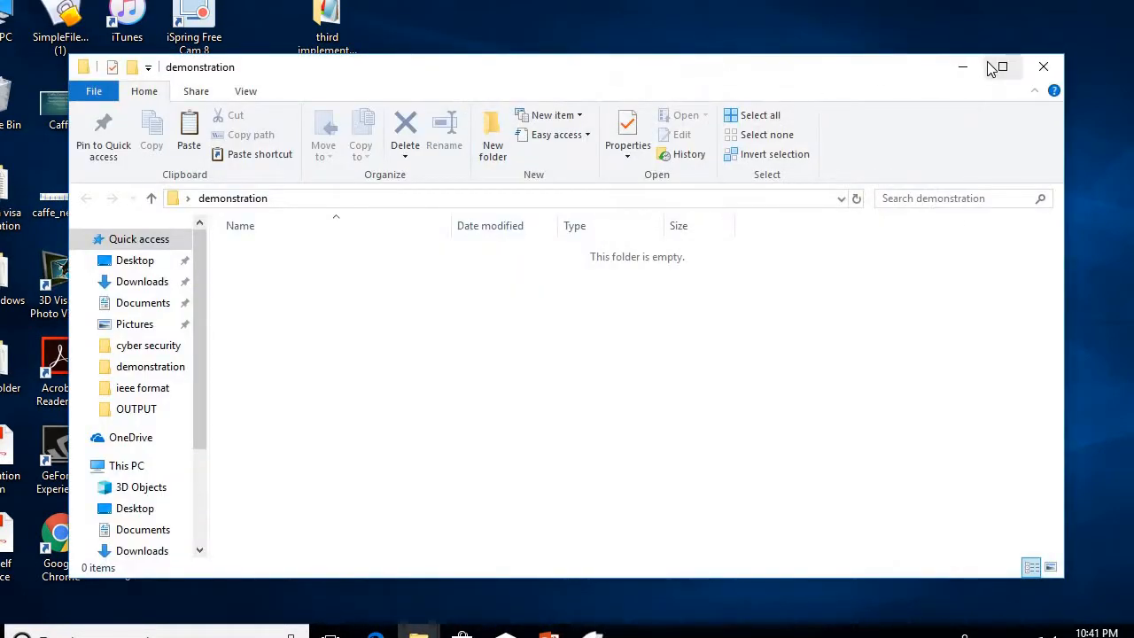
pyautogui.click(963, 68)
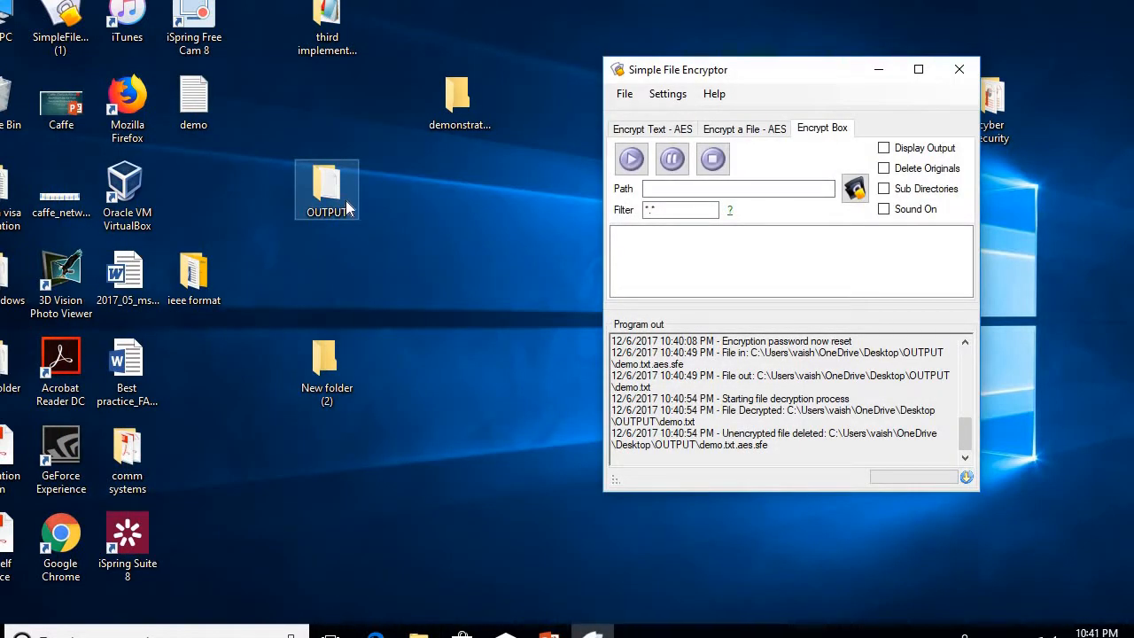
pyautogui.doubleClick(348, 206)
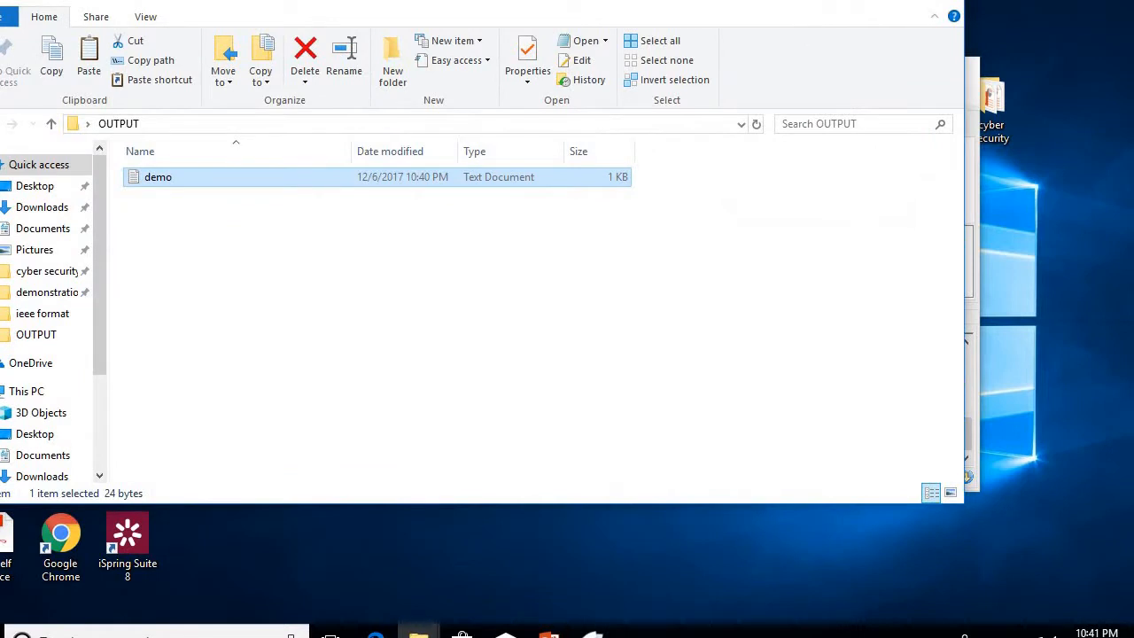
pyautogui.click(862, 3)
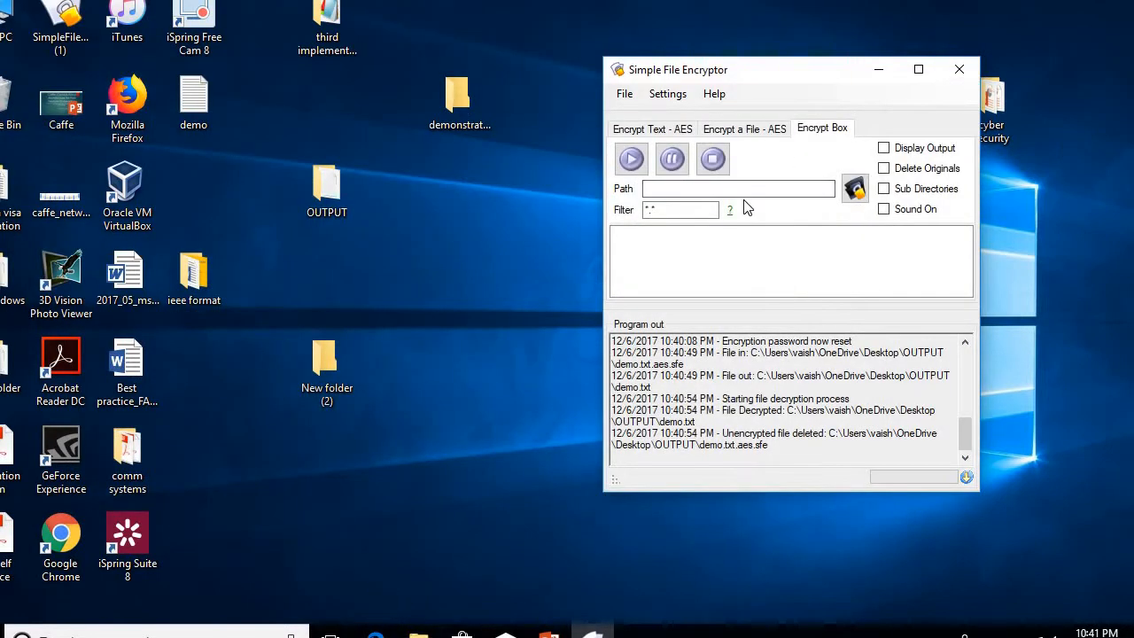
# Step: Set the Encrypt Box path to This PC > Desktop > OUTPUT
pyautogui.click(855, 188)
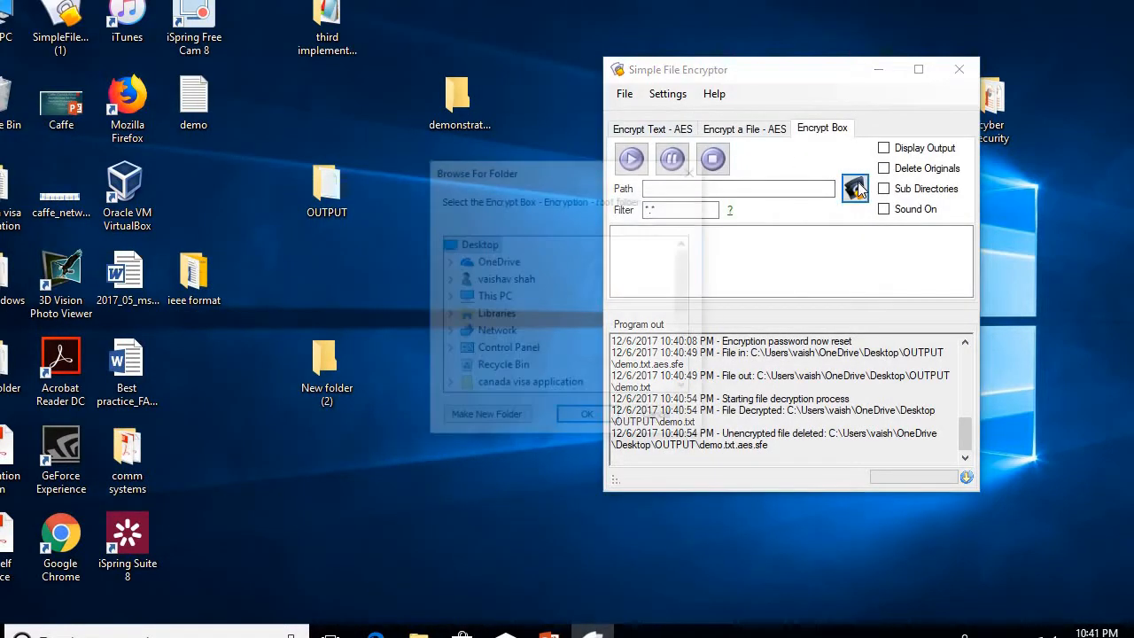
pyautogui.doubleClick(481, 380)
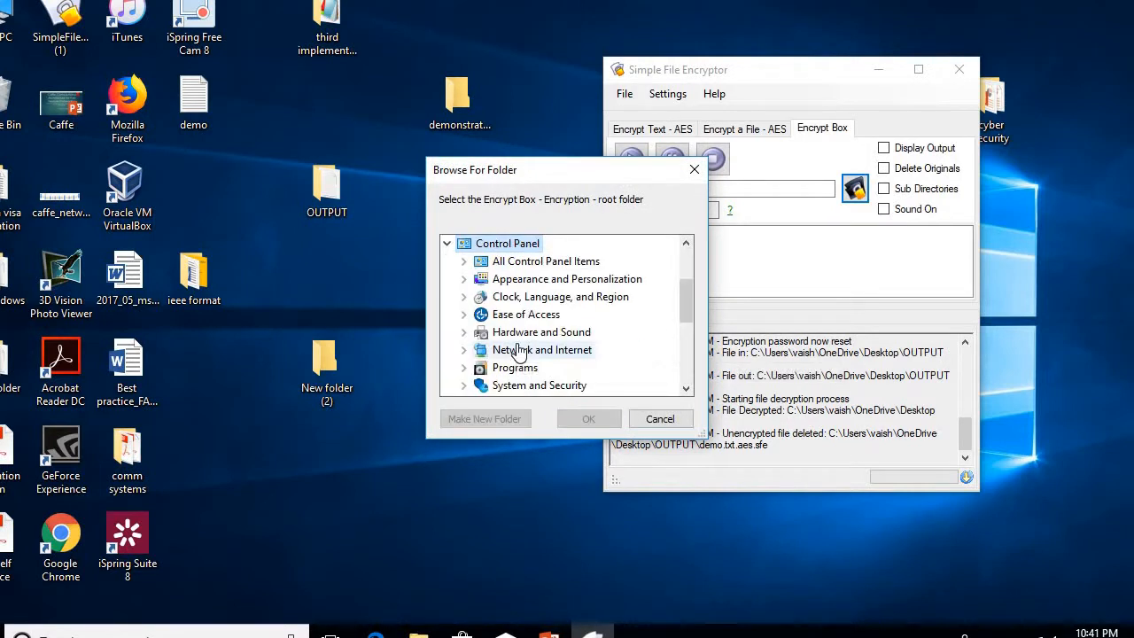
pyautogui.press('Down')
pyautogui.press('Down')
pyautogui.scroll(2, 518, 350)
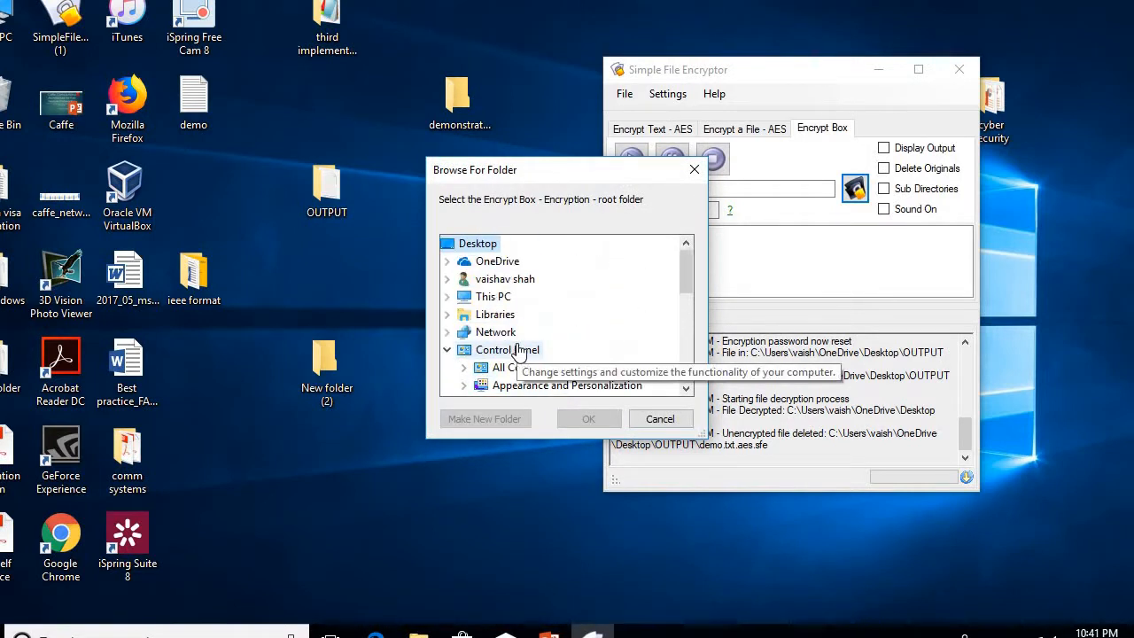
pyautogui.click(514, 297)
pyautogui.doubleClick(511, 278)
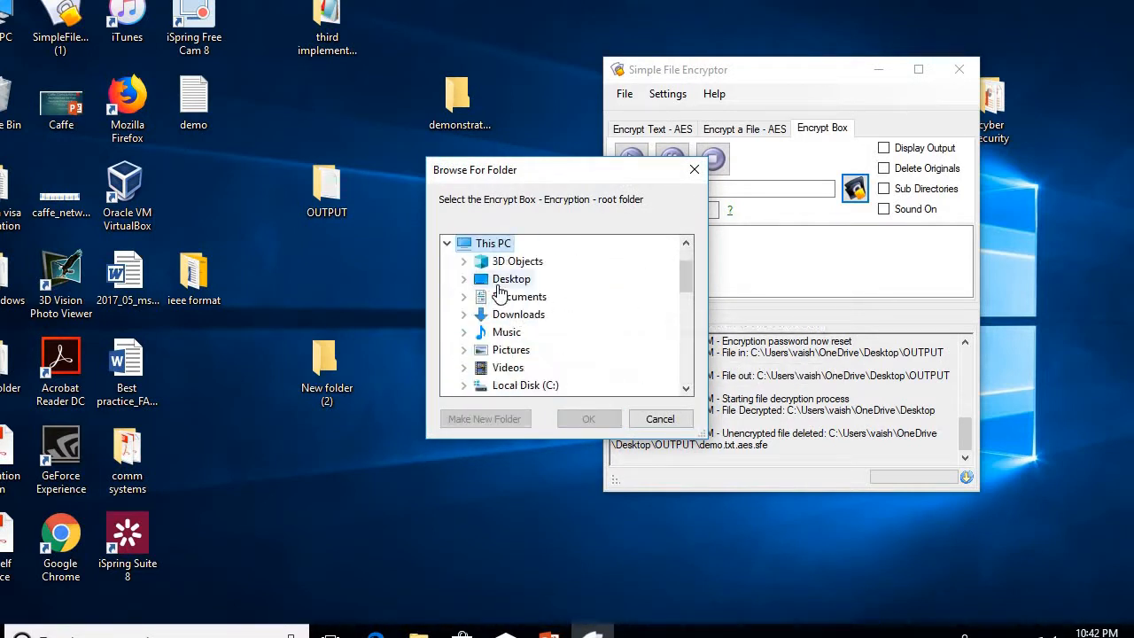
pyautogui.click(542, 351)
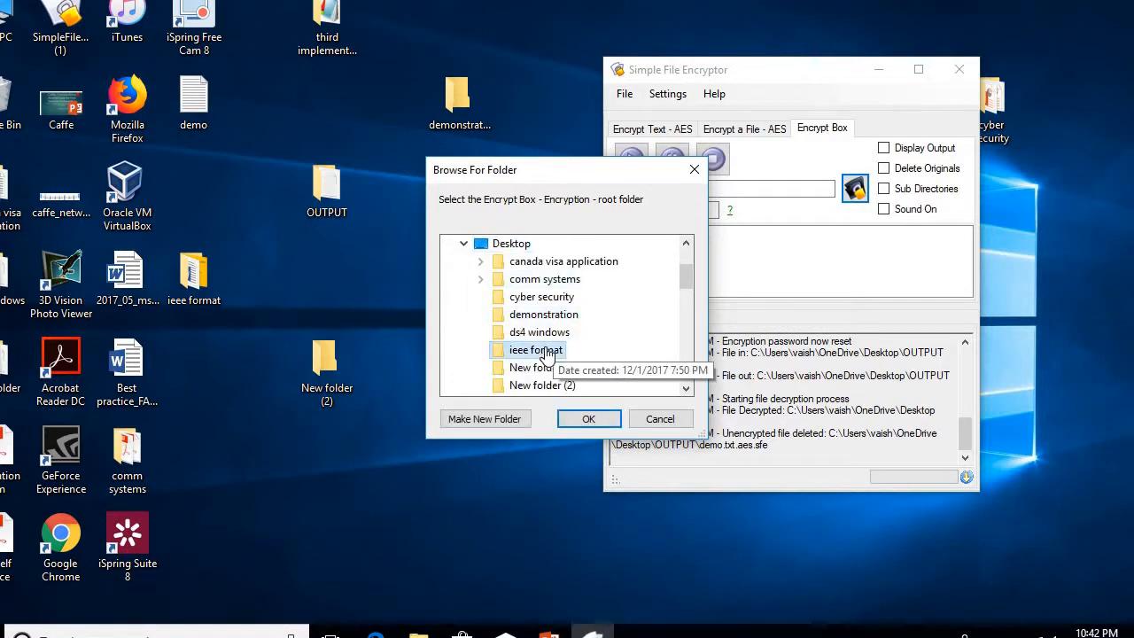
pyautogui.press('Down')
pyautogui.press('Down')
pyautogui.press('Down')
pyautogui.press('Return')
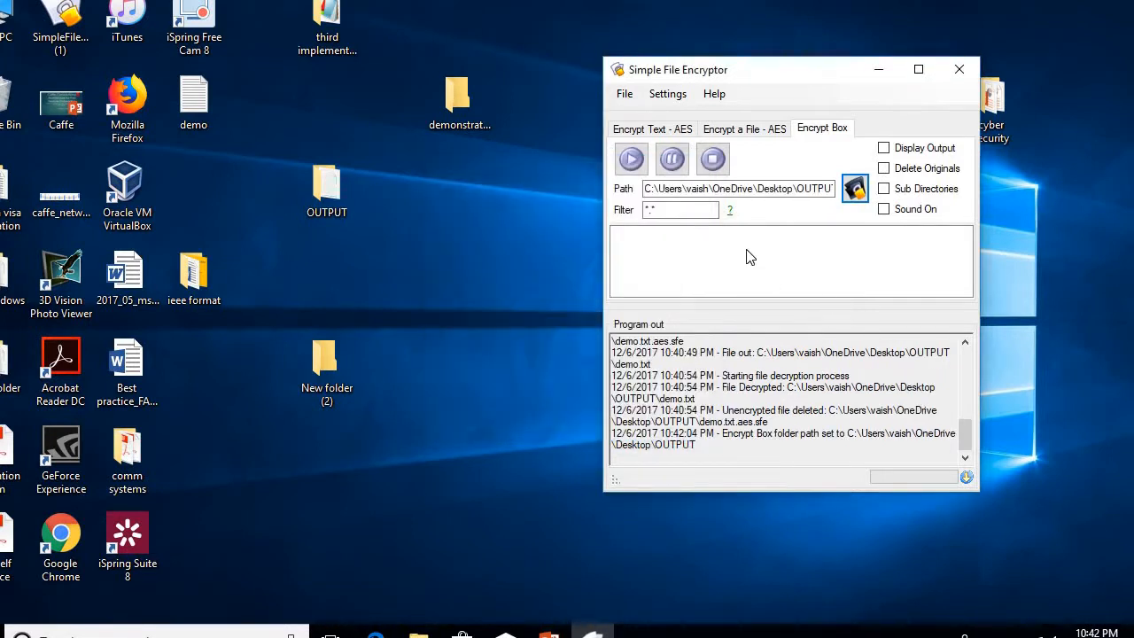
# Step: Start the Encrypt Box with a password, retyping the mismatched confirmation, and enable Delete Originals
pyautogui.click(625, 167)
pyautogui.write('**********')
pyautogui.press('Tab')
pyautogui.write('*********')
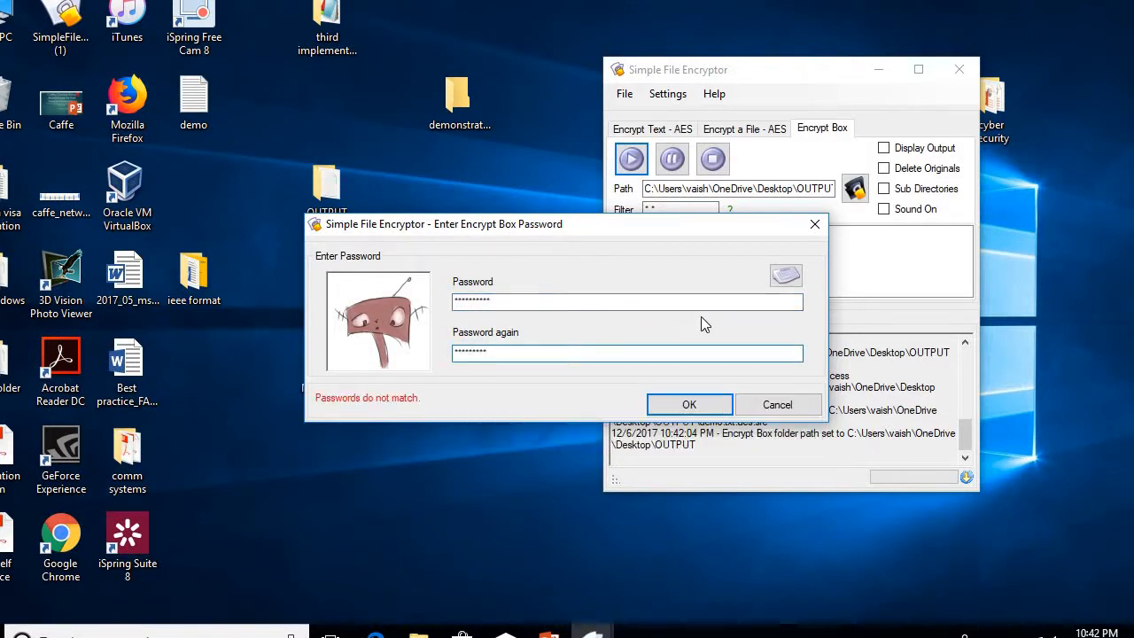
pyautogui.doubleClick(535, 358)
pyautogui.press('BackSpace')
pyautogui.write('*********')
pyautogui.press('Return')
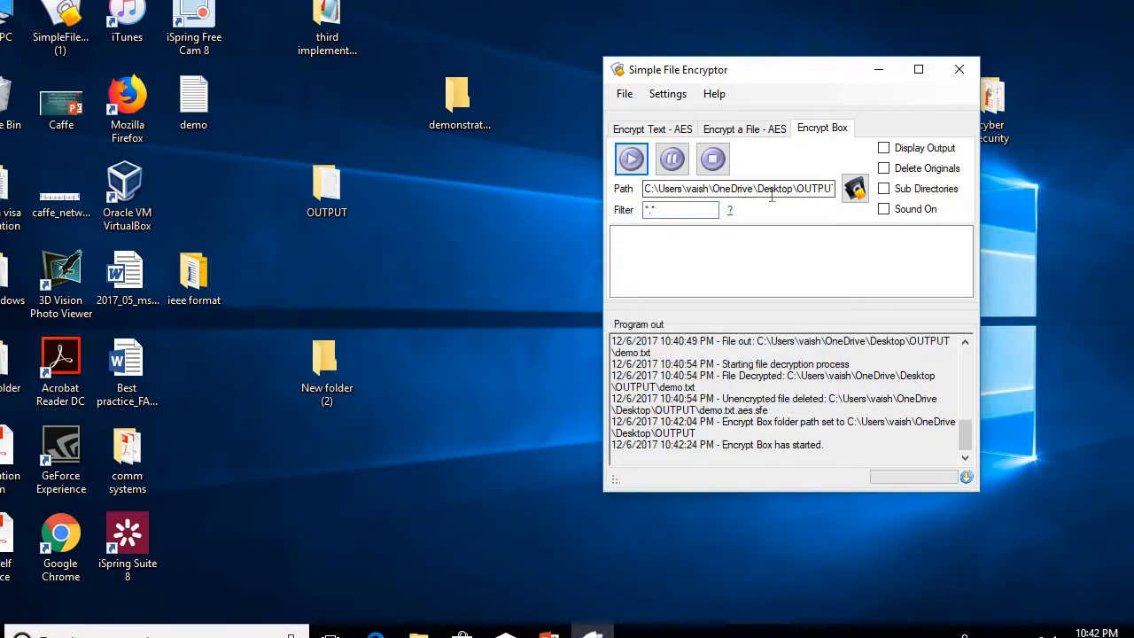
pyautogui.click(883, 169)
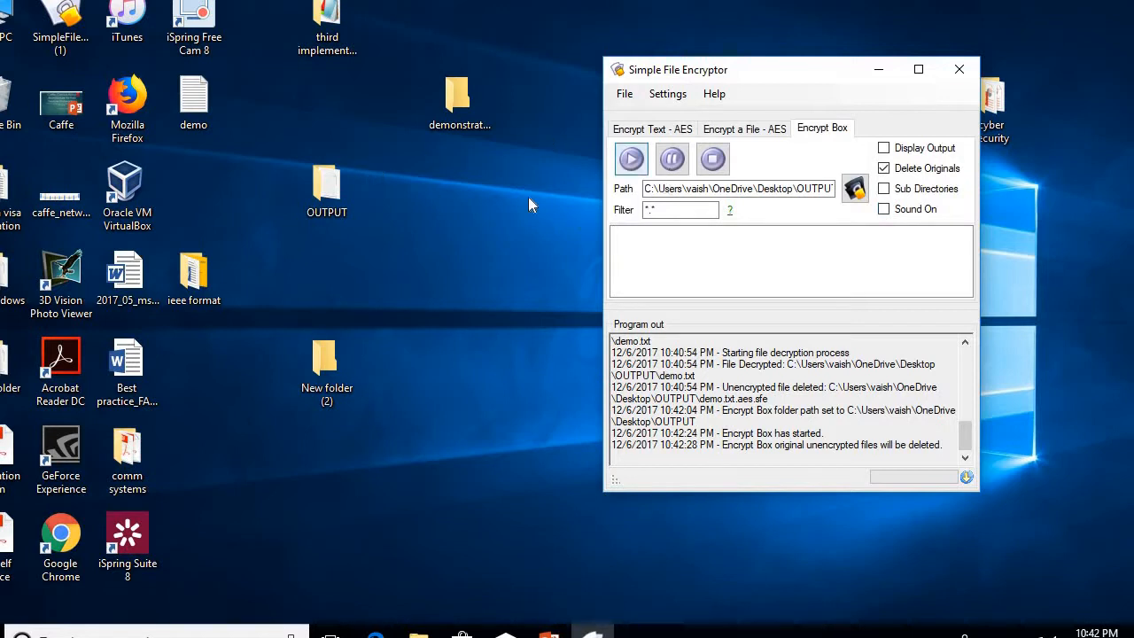
# Step: Resume the Encrypt Box and permanently delete the old demo file from OUTPUT
pyautogui.click(632, 160)
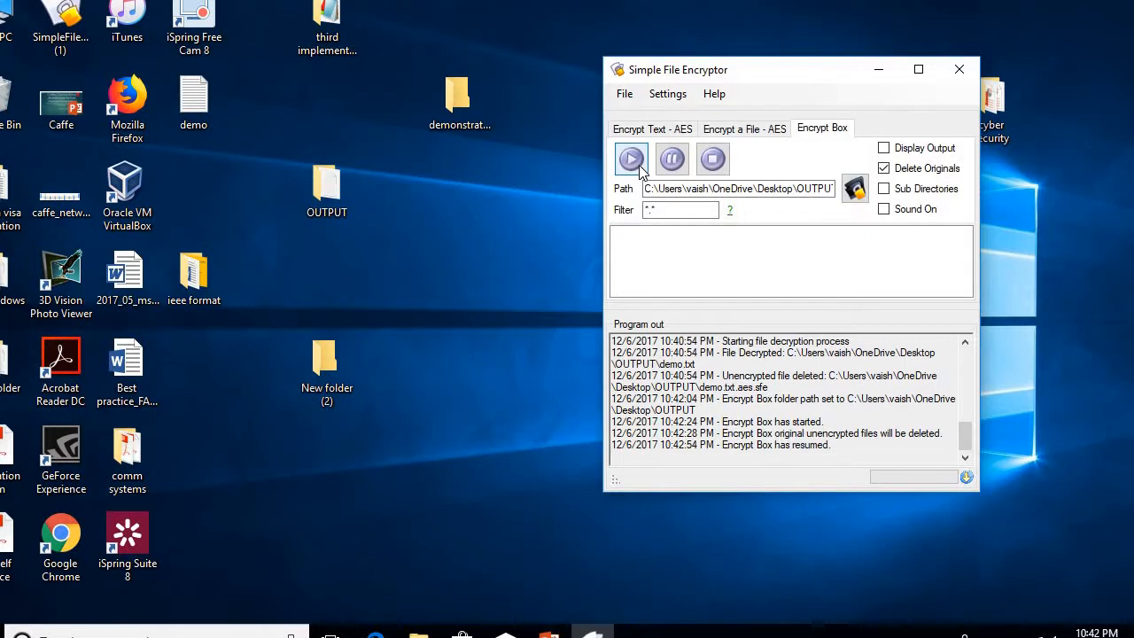
pyautogui.doubleClick(326, 200)
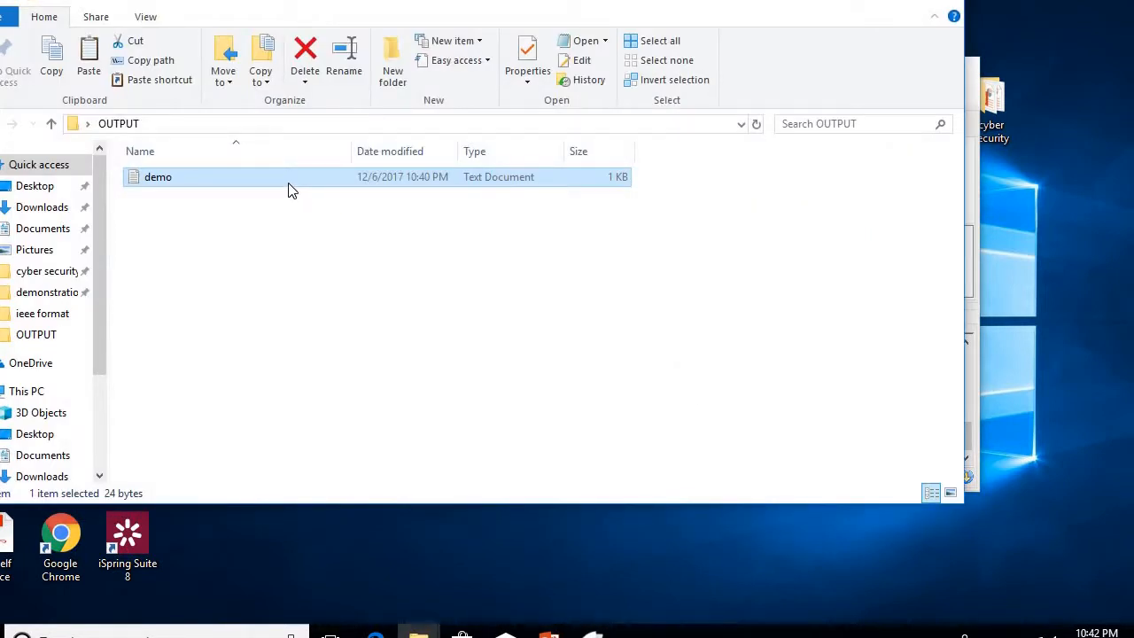
pyautogui.press('F2')
pyautogui.click(242, 222)
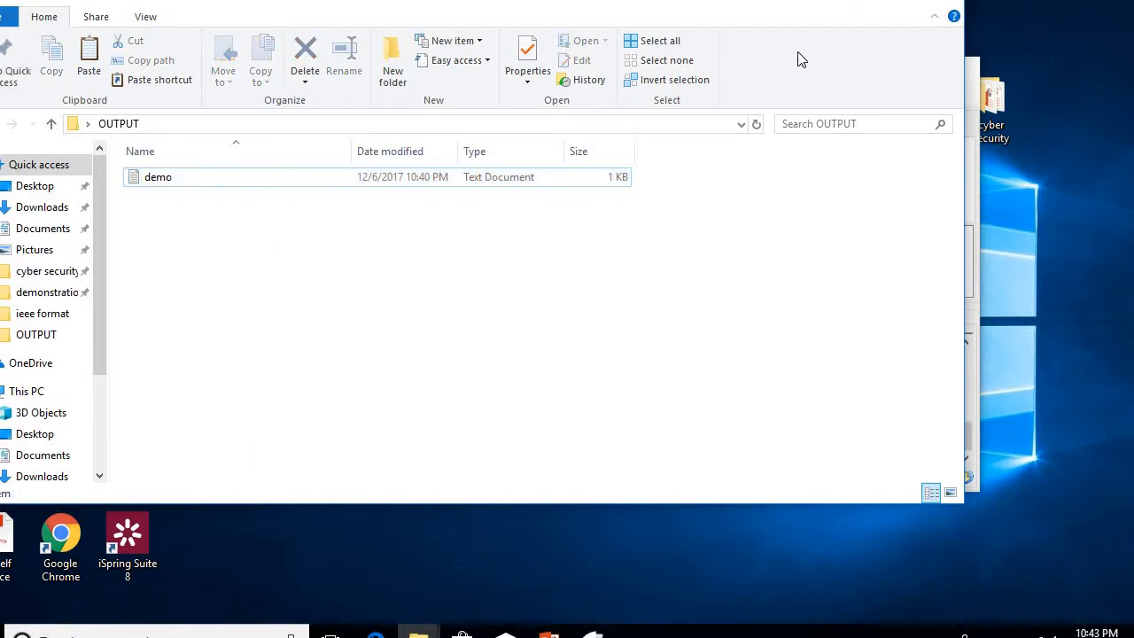
pyautogui.click(378, 183)
pyautogui.hotkey('shift', 'Delete')
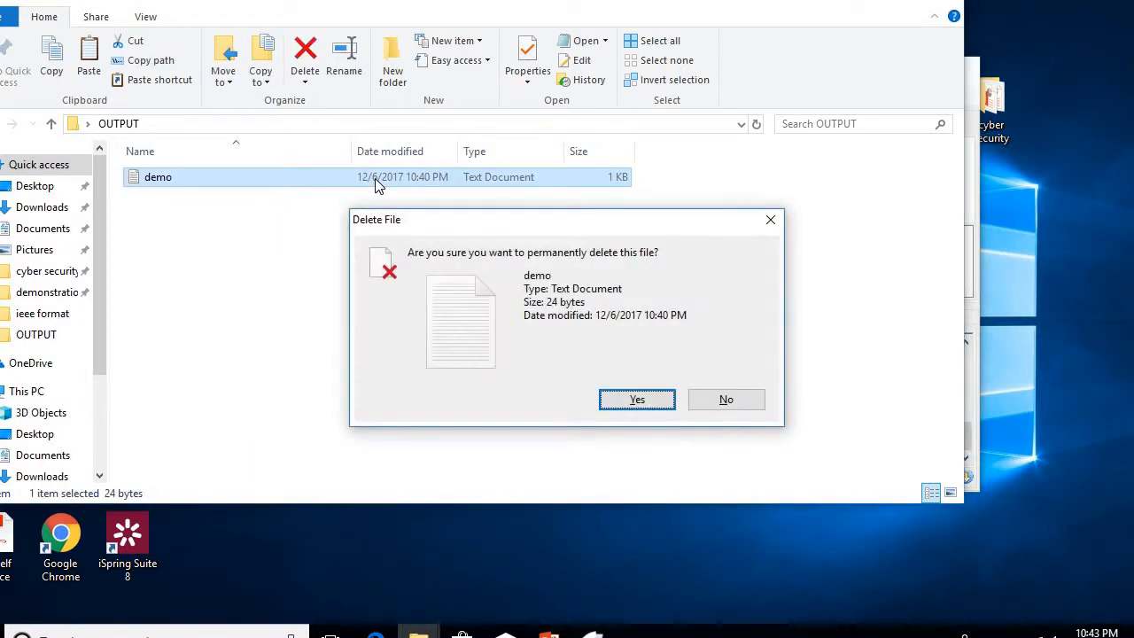
pyautogui.press('Return')
pyautogui.click(943, 2)
# Step: Move the desktop demo file into OUTPUT, view the encrypted demo.txt.aes, then return to PowerPoint
pyautogui.moveTo(190, 105); pyautogui.dragTo(317, 201)
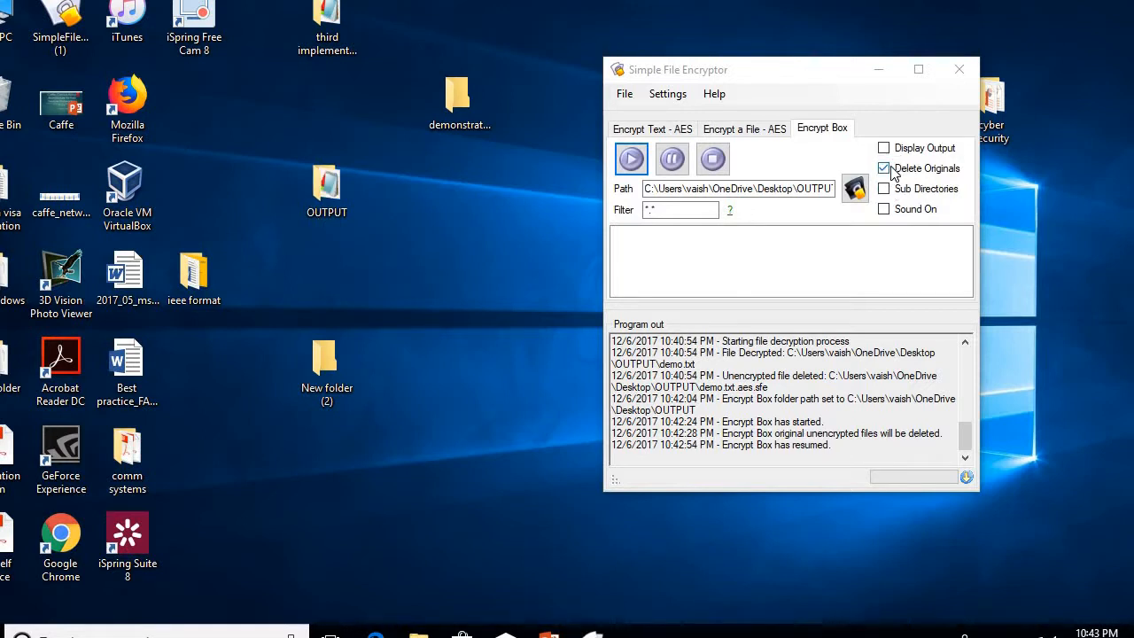
pyautogui.doubleClick(320, 190)
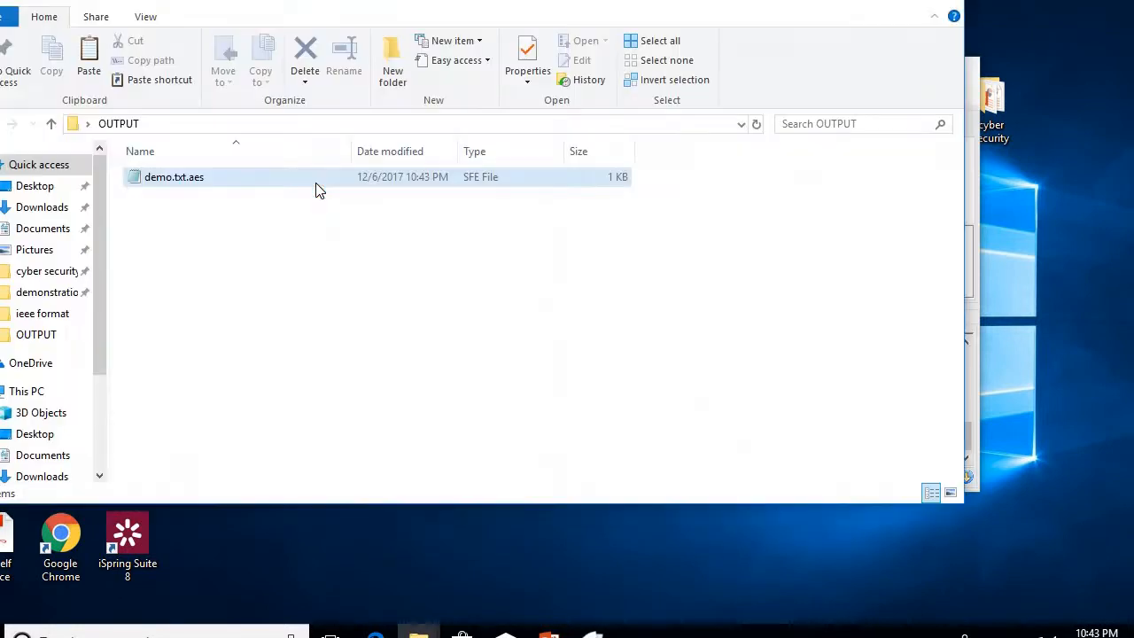
pyautogui.doubleClick(180, 176)
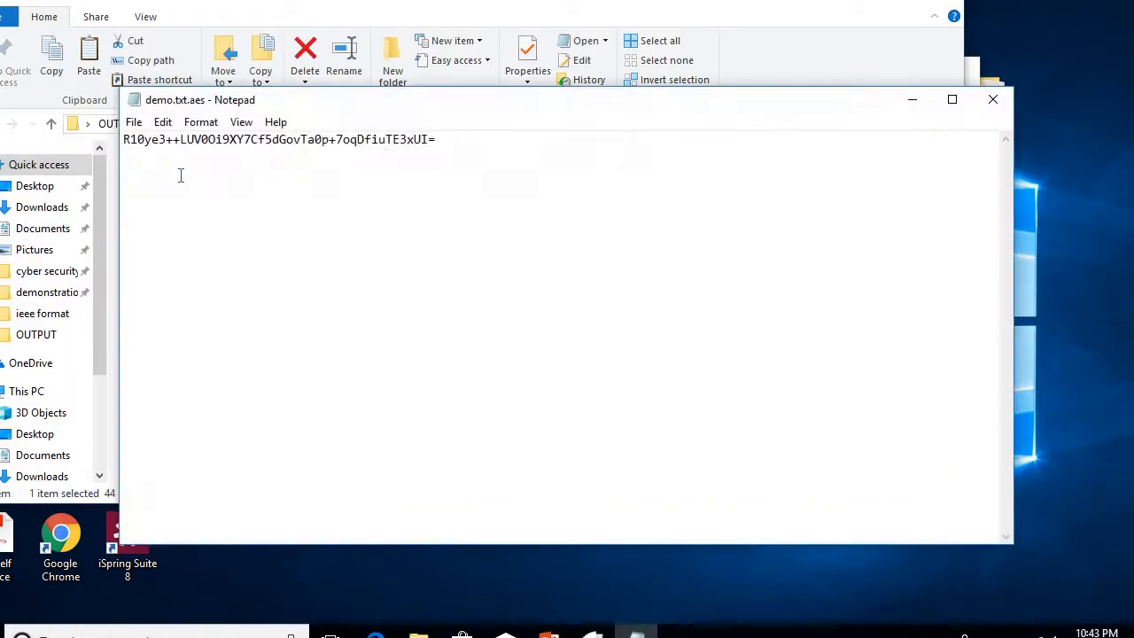
pyautogui.moveTo(436, 139); pyautogui.dragTo(127, 139)
pyautogui.click(668, 301)
pyautogui.click(990, 99)
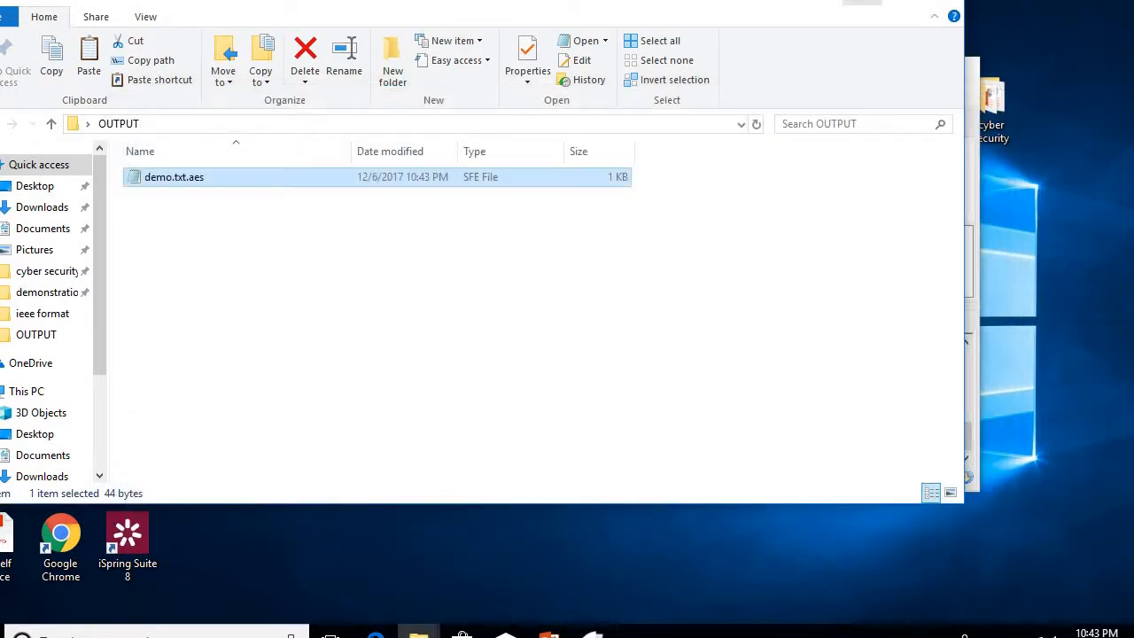
pyautogui.click(861, 1)
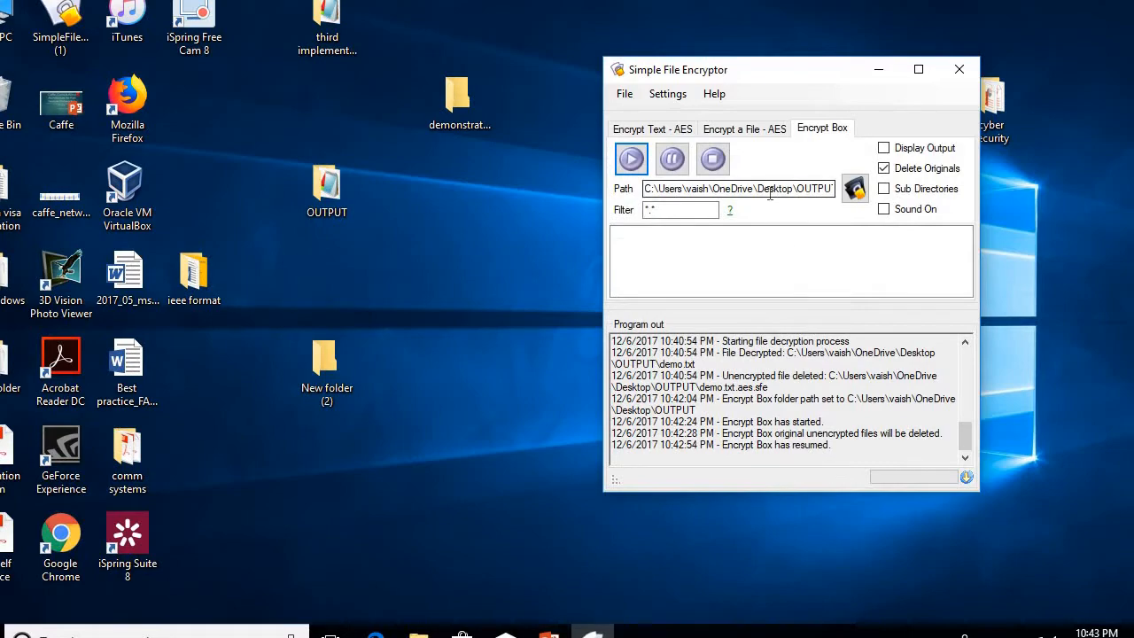
pyautogui.click(548, 631)
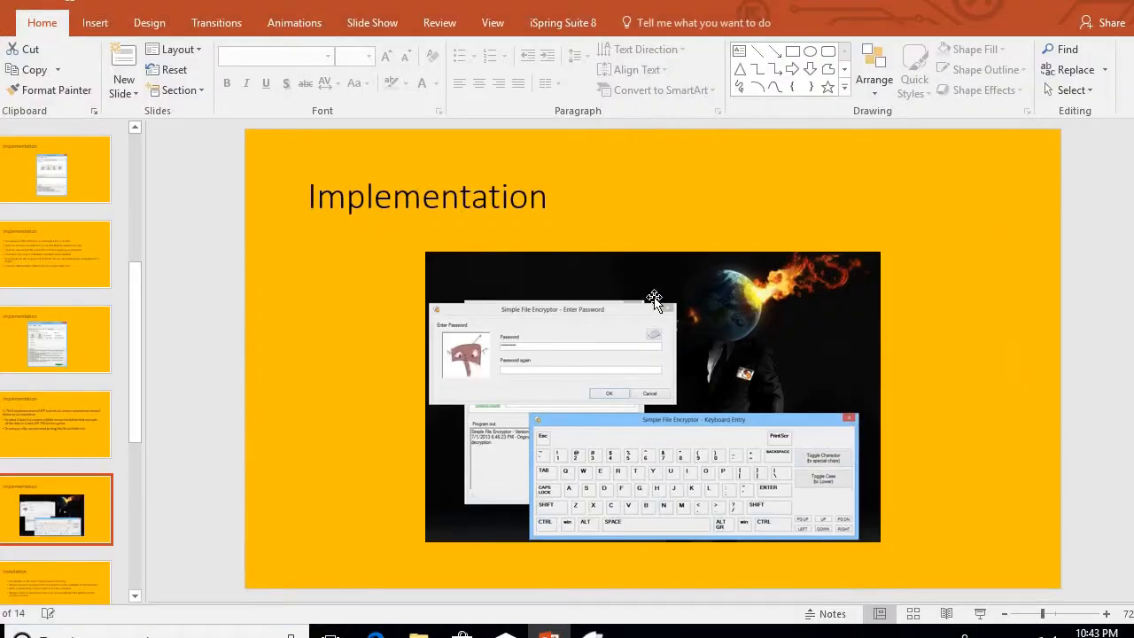
# Step: Advance the presentation past the Installation slide to the Features slide listing AES 256-bit encryption
pyautogui.scroll(-1, 653, 298)
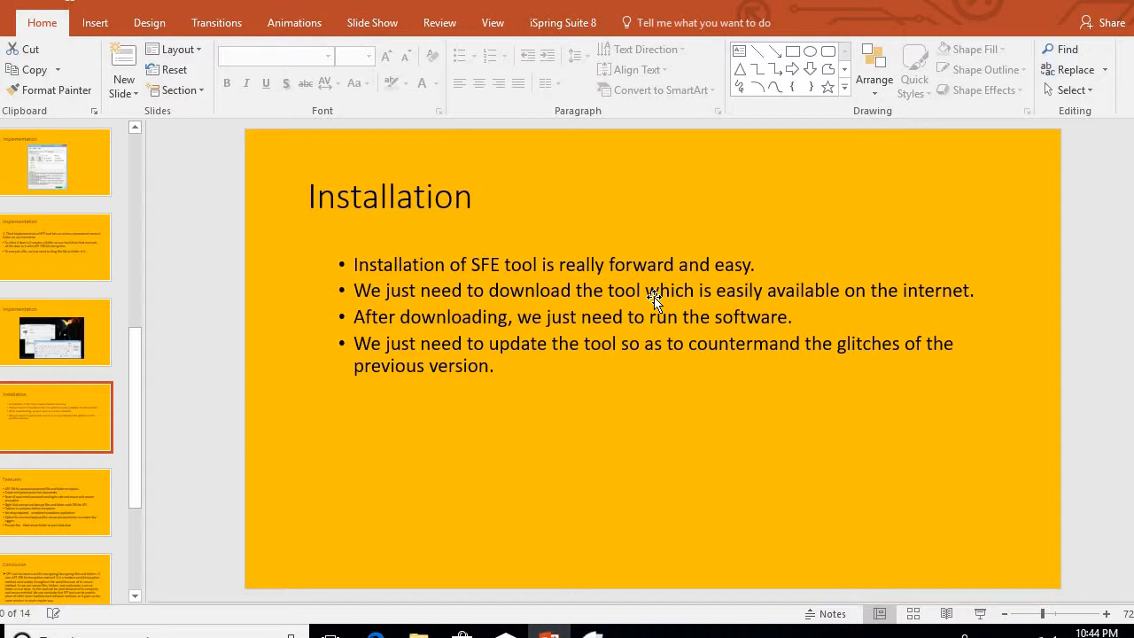
pyautogui.press('Down')
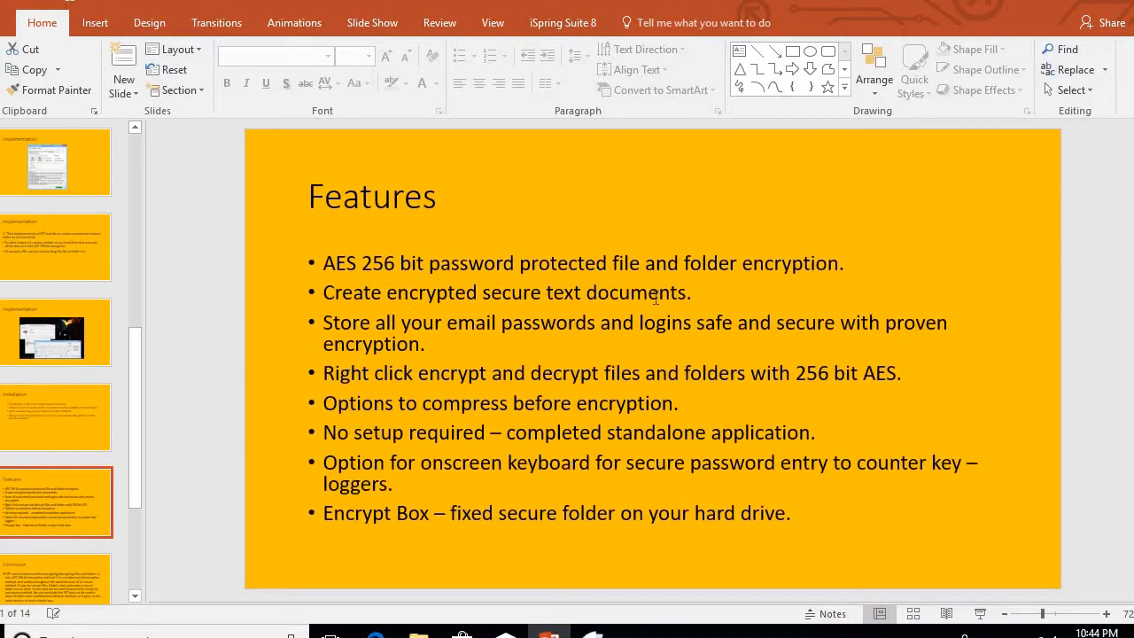